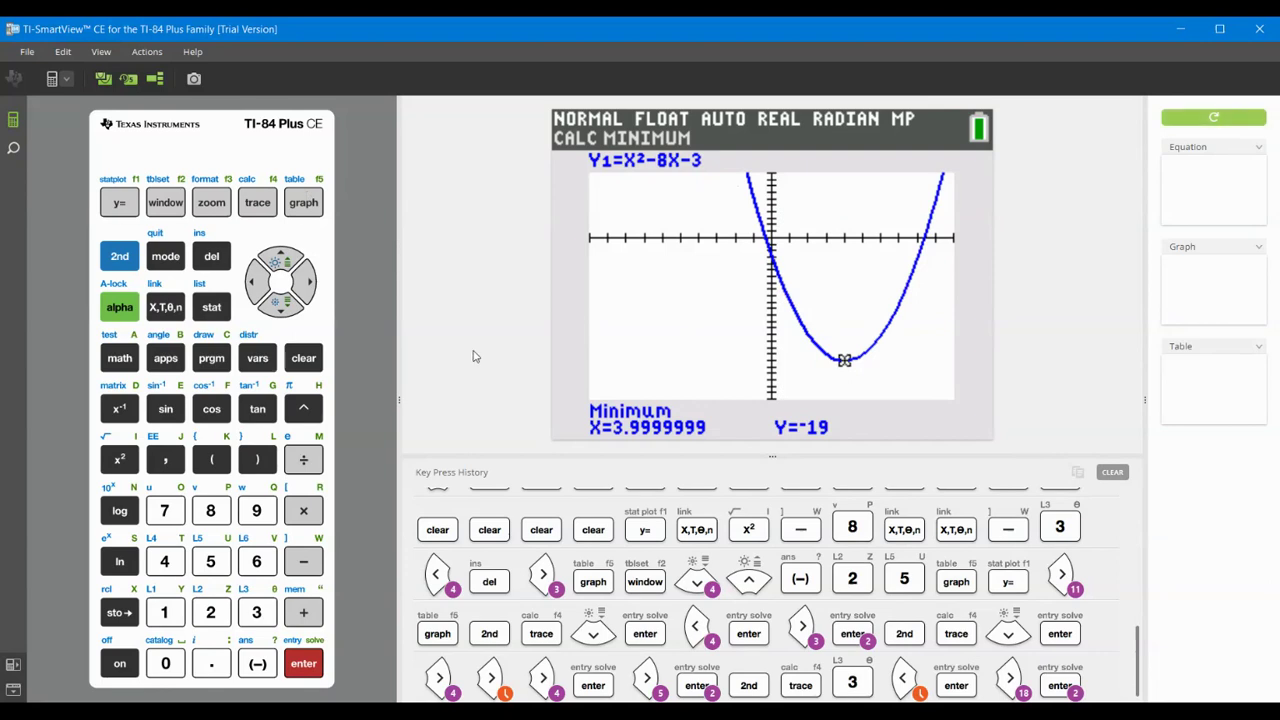
# - Leave the graph for the Y= editor, which lists Y1=X²−8X−3
pyautogui.click(121, 204)
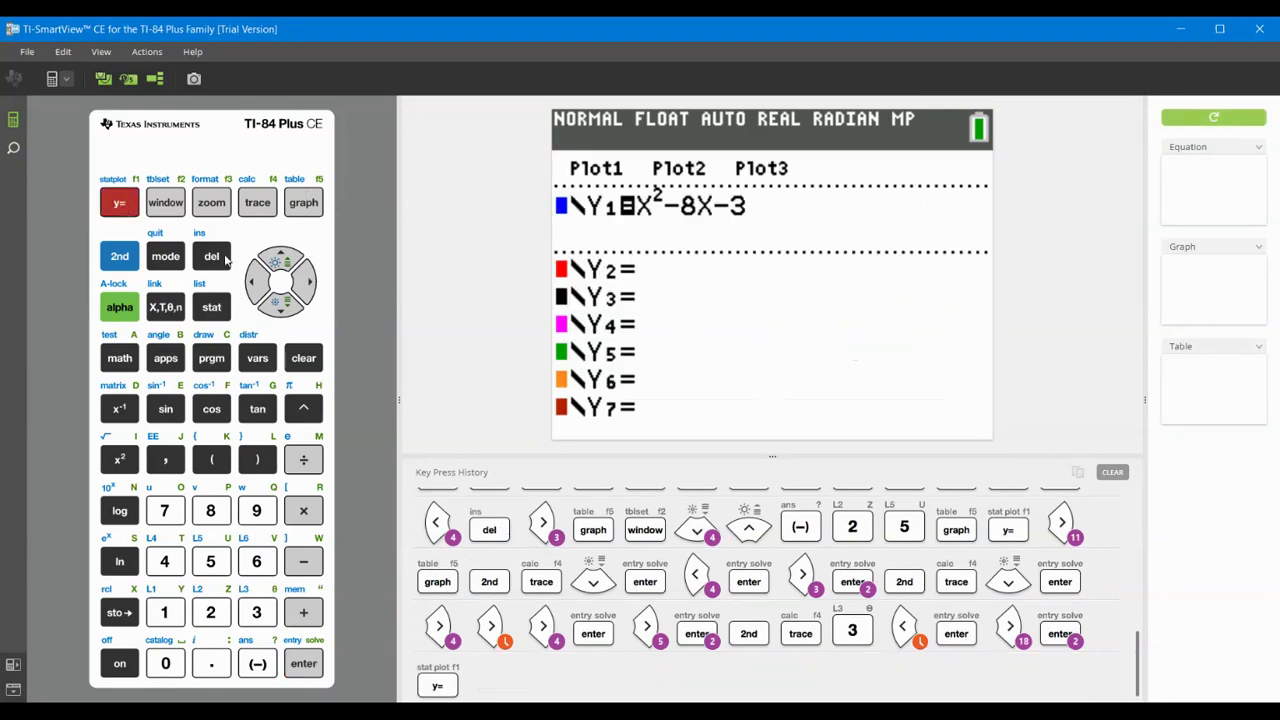
# - Clear Y1's quadratic and enter the cubic X³−2X²+X+5 in its place
pyautogui.click(313, 361)
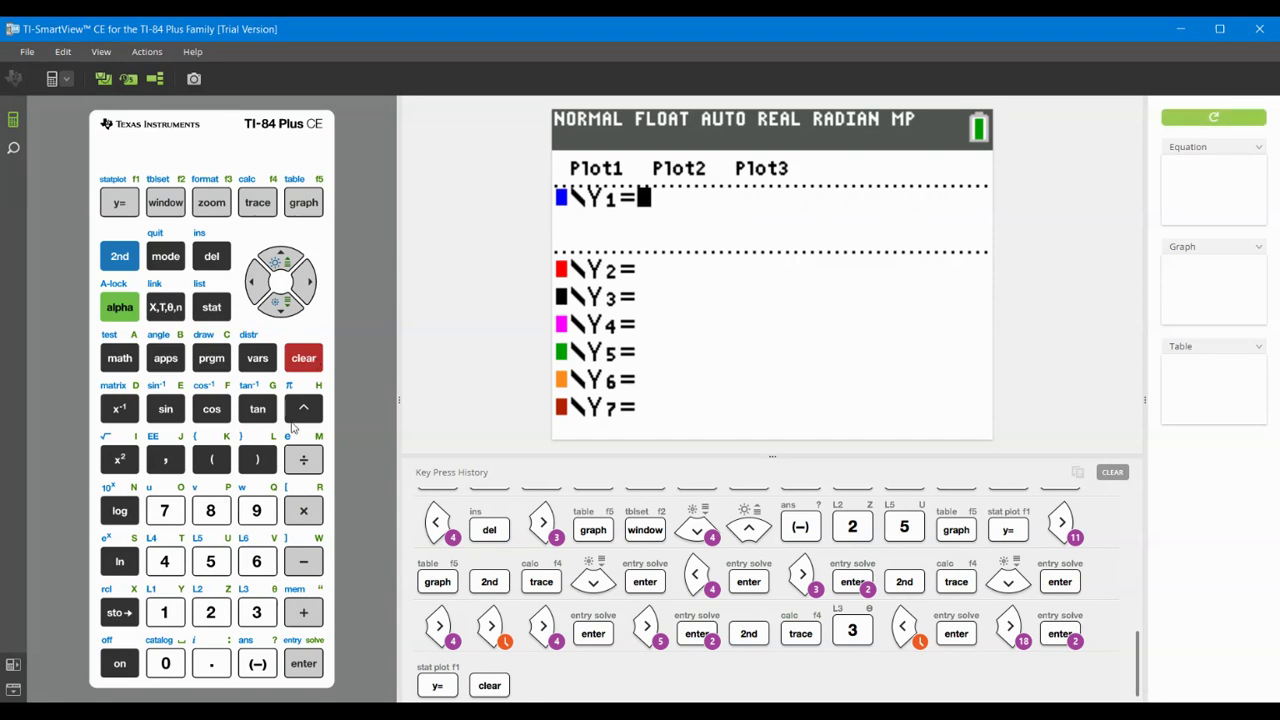
pyautogui.click(171, 314)
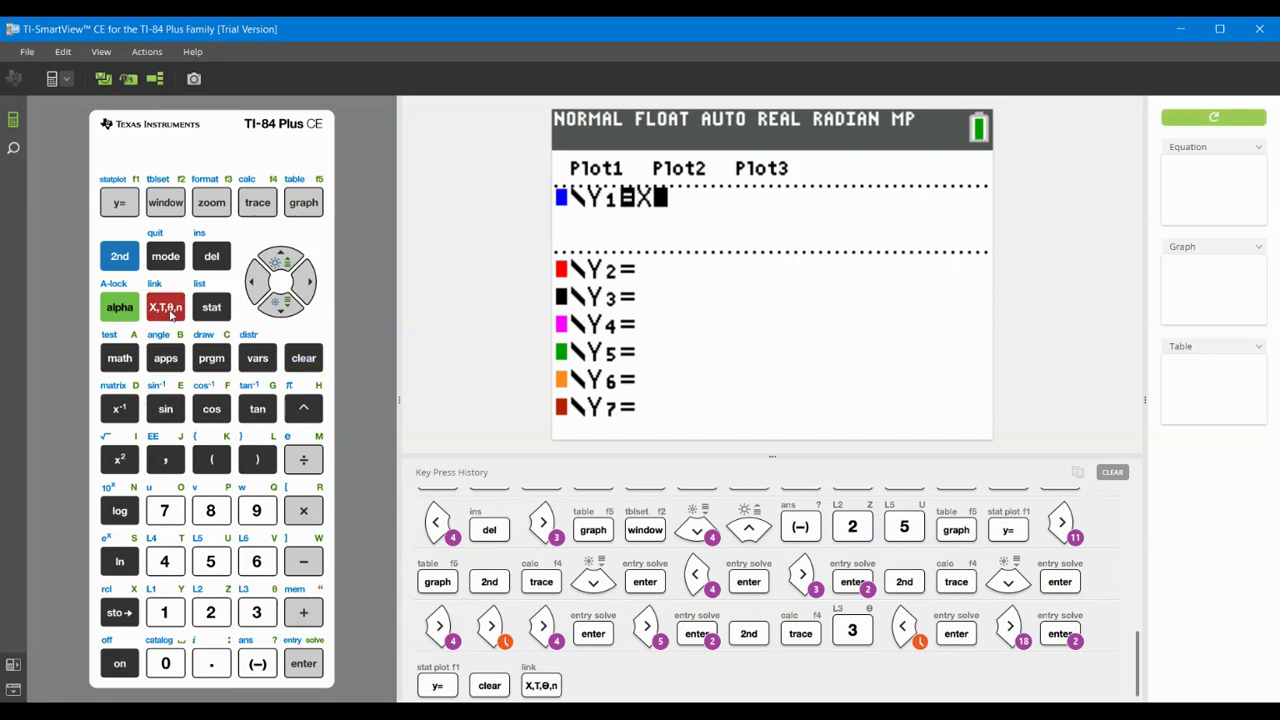
pyautogui.click(313, 418)
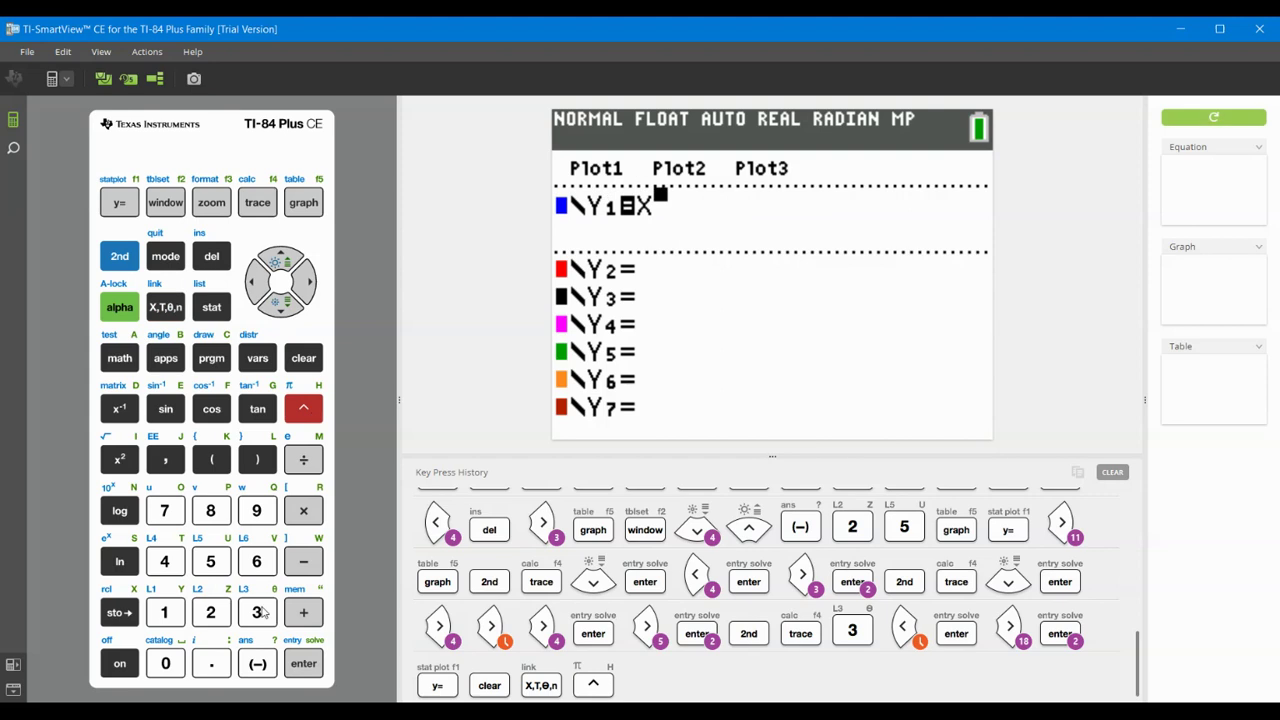
pyautogui.click(258, 613)
pyautogui.press('Right')
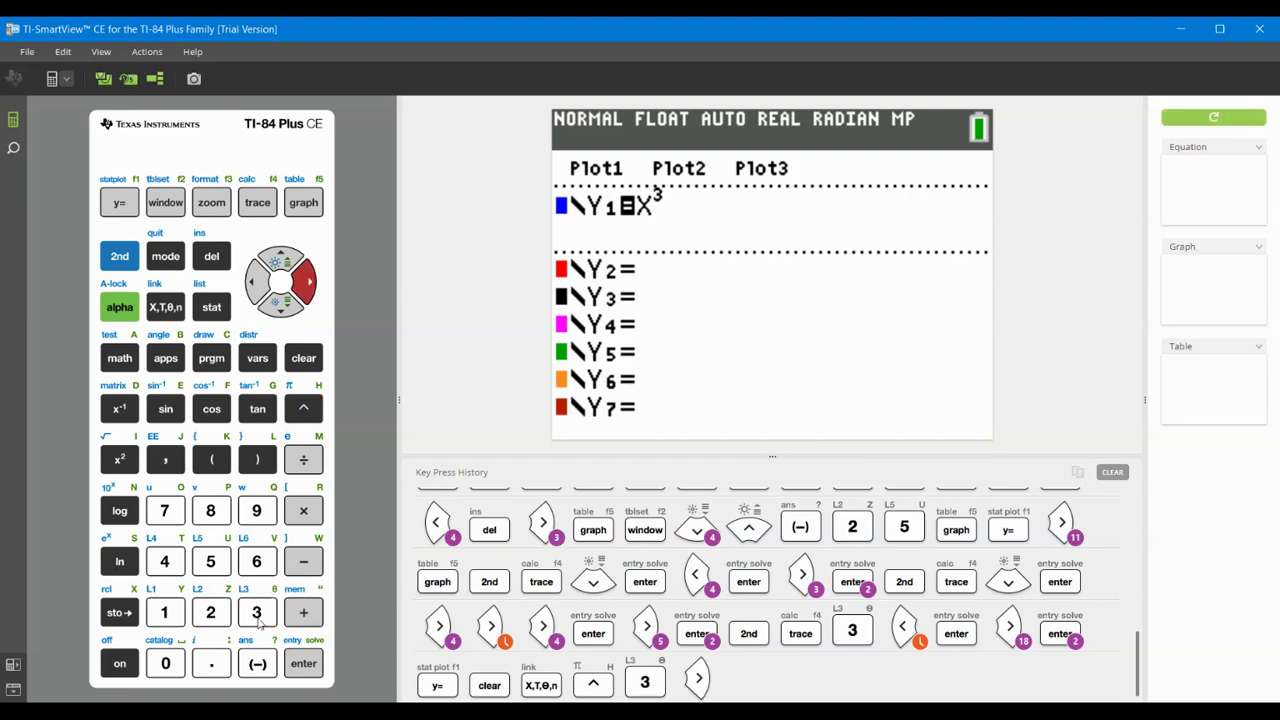
pyautogui.press('-')
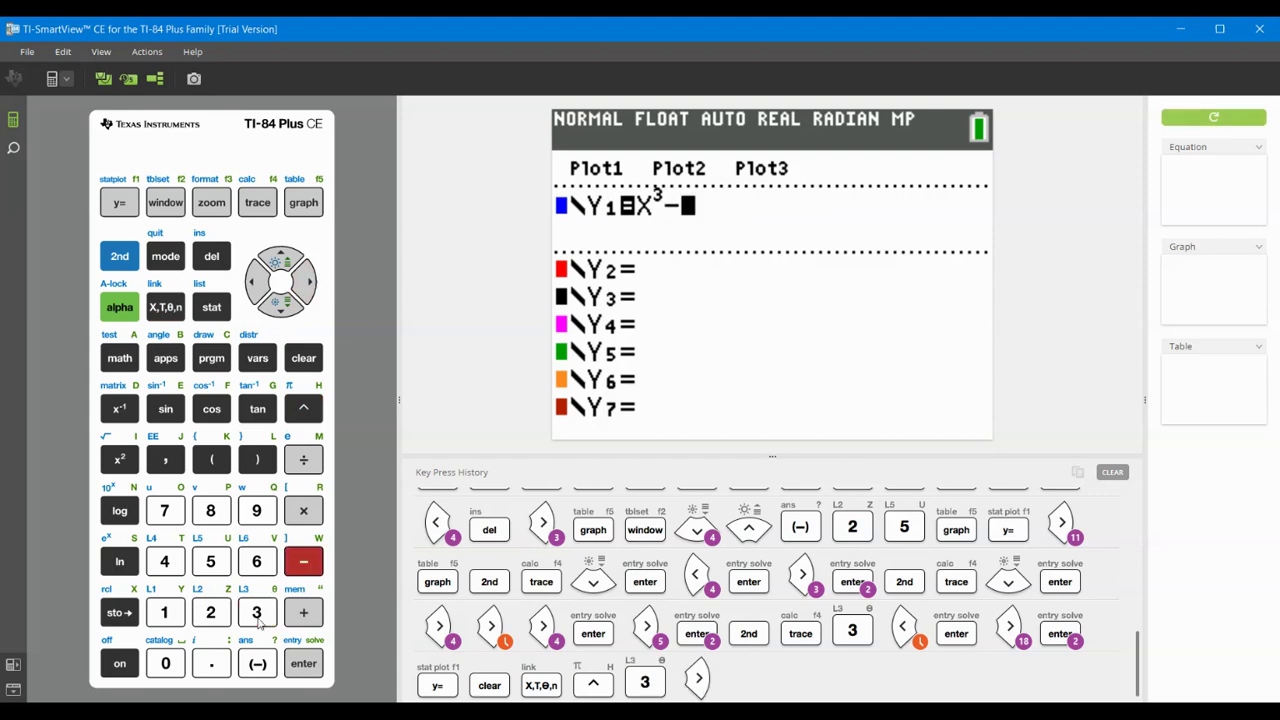
pyautogui.write('2')
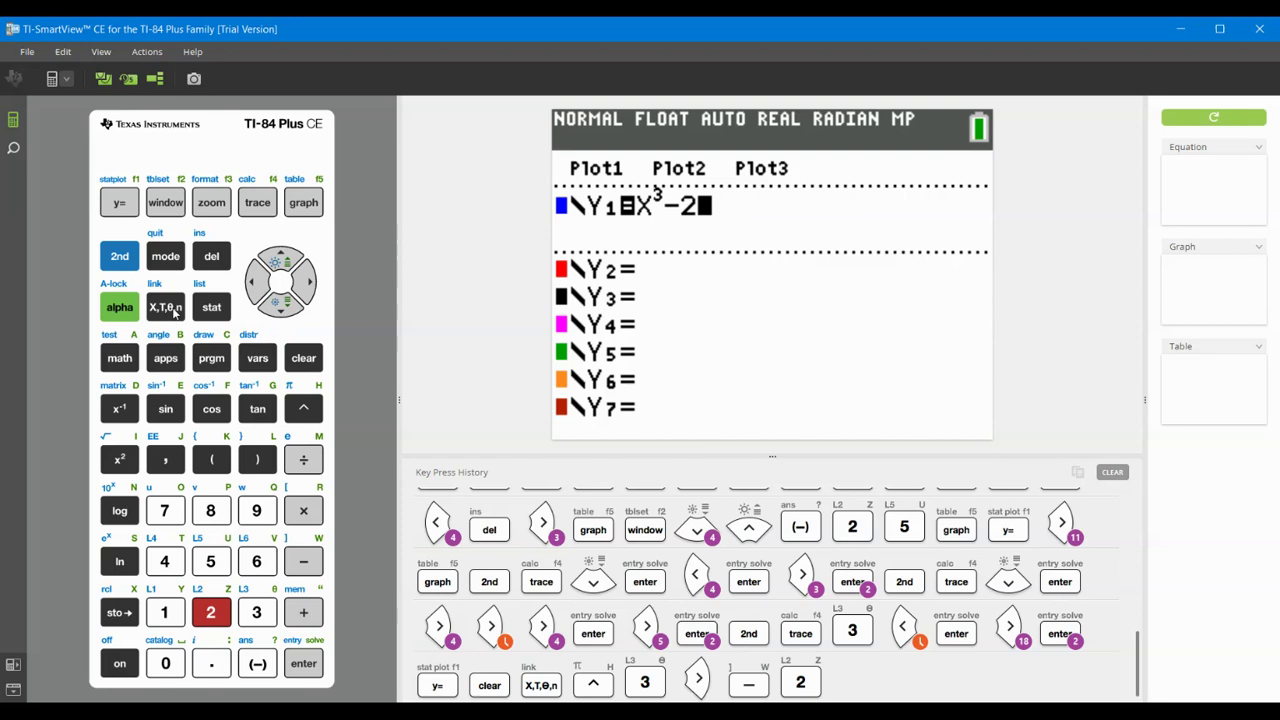
pyautogui.write('x')
pyautogui.click(119, 459)
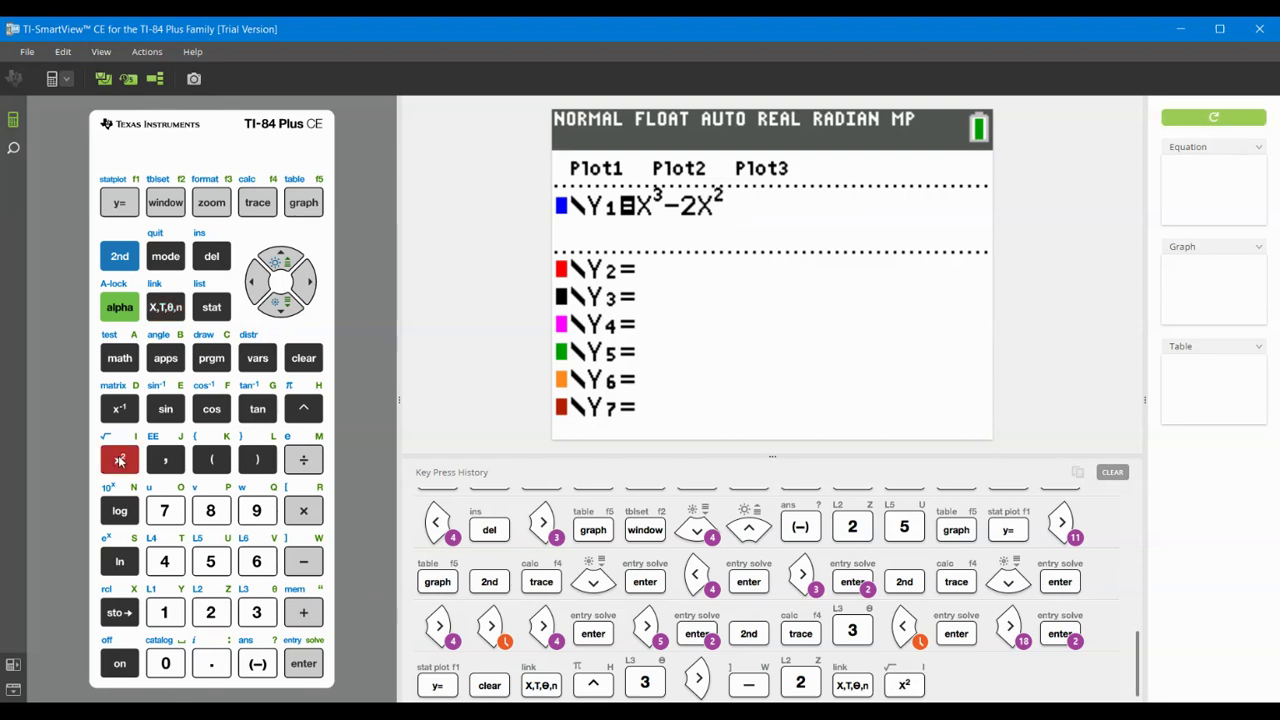
pyautogui.write('+')
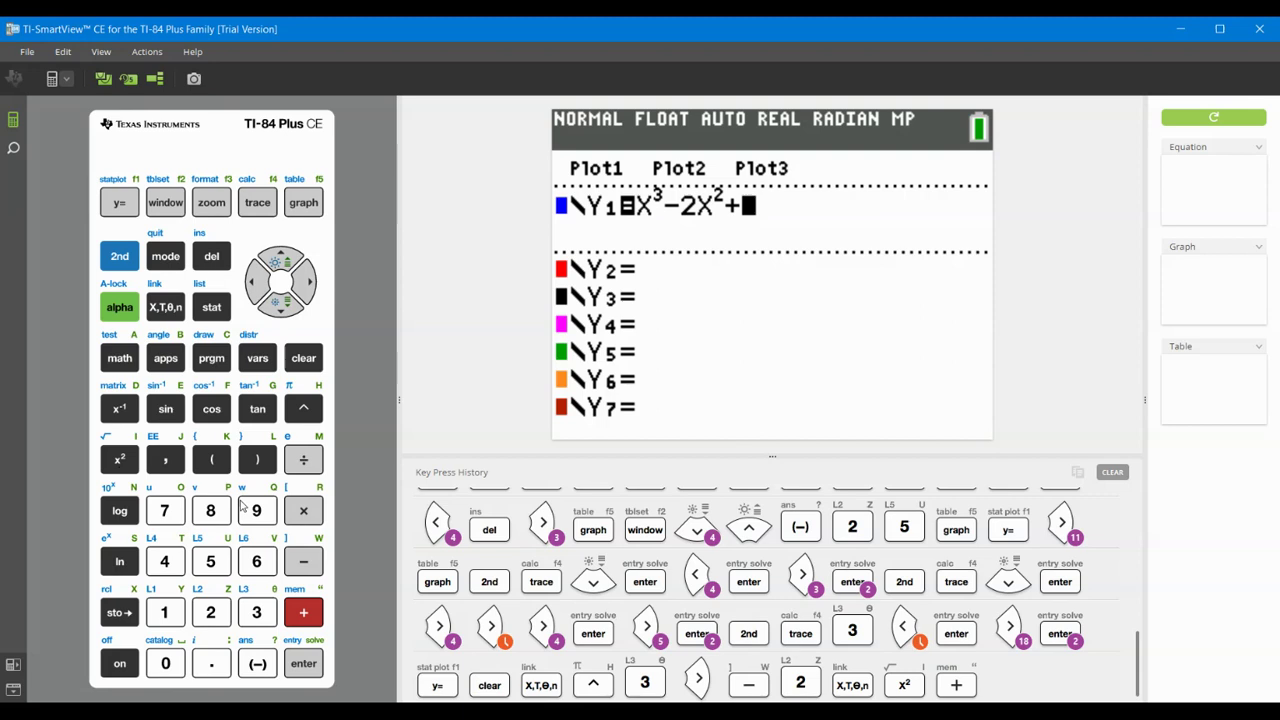
pyautogui.click(175, 316)
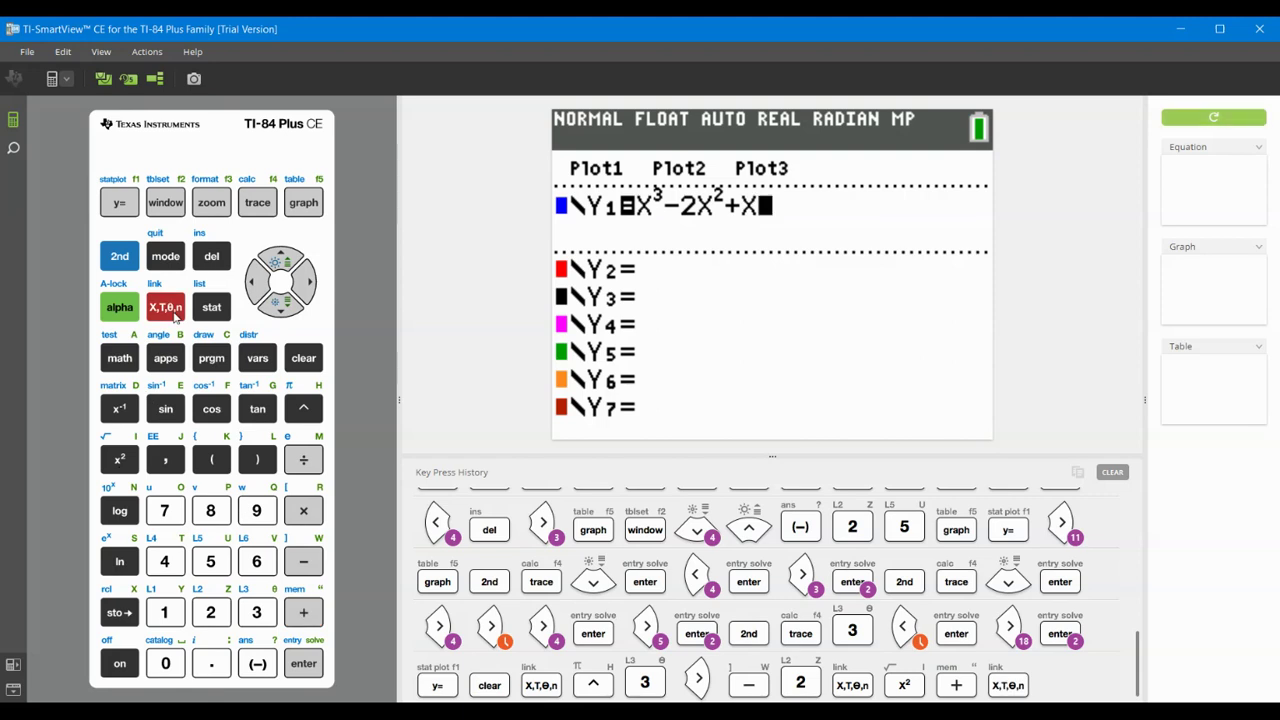
pyautogui.write('+5')
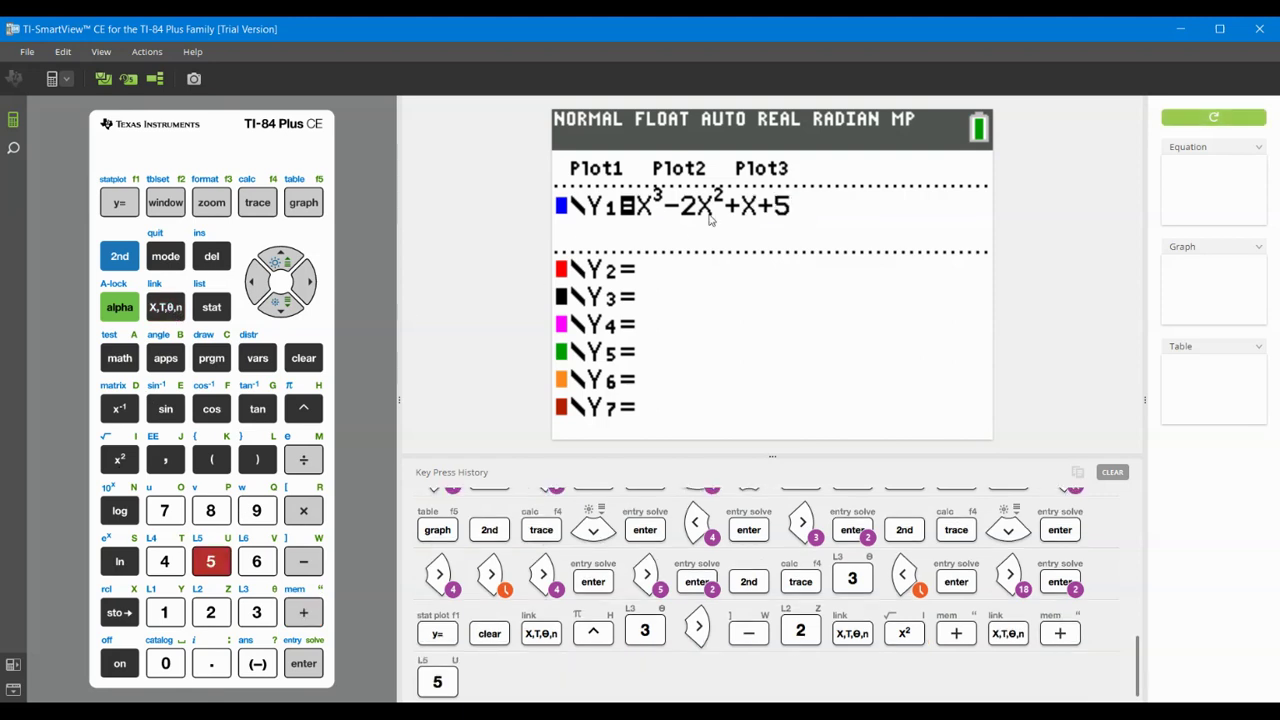
# - Graph the new cubic, then attempt an Xmin of −5 in the window settings
pyautogui.click(303, 203)
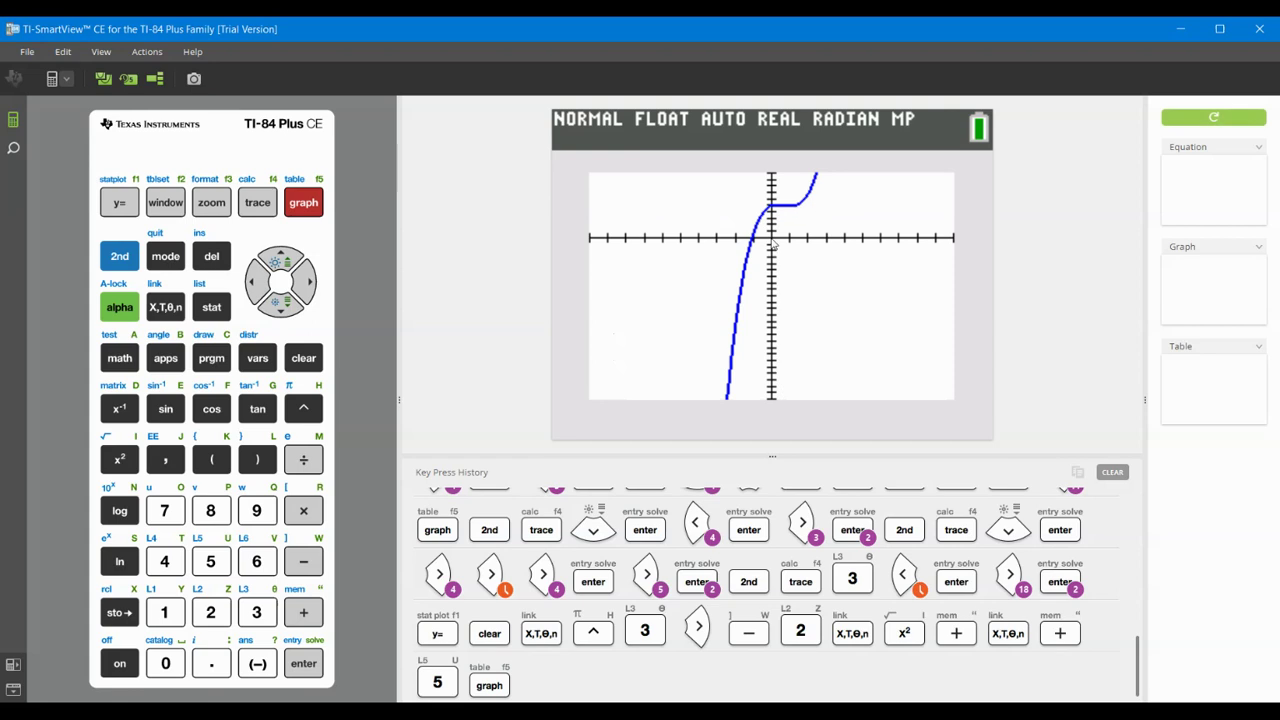
pyautogui.click(168, 204)
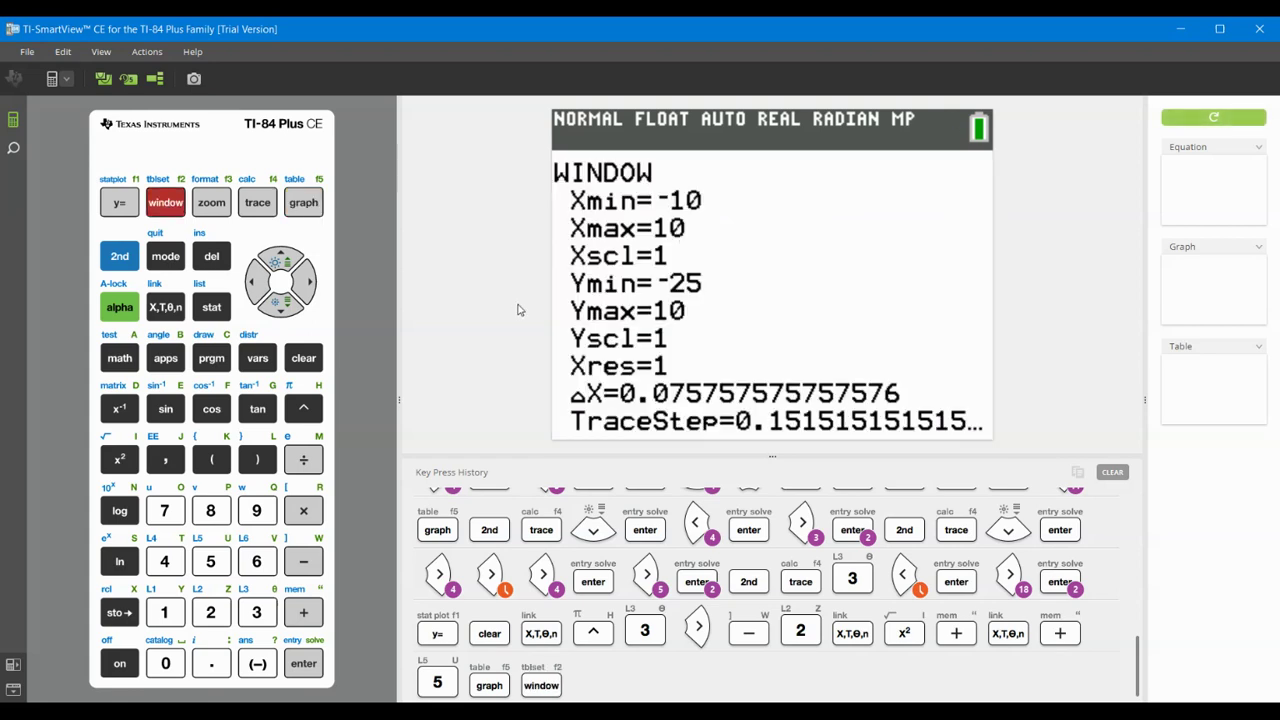
pyautogui.write('-5')
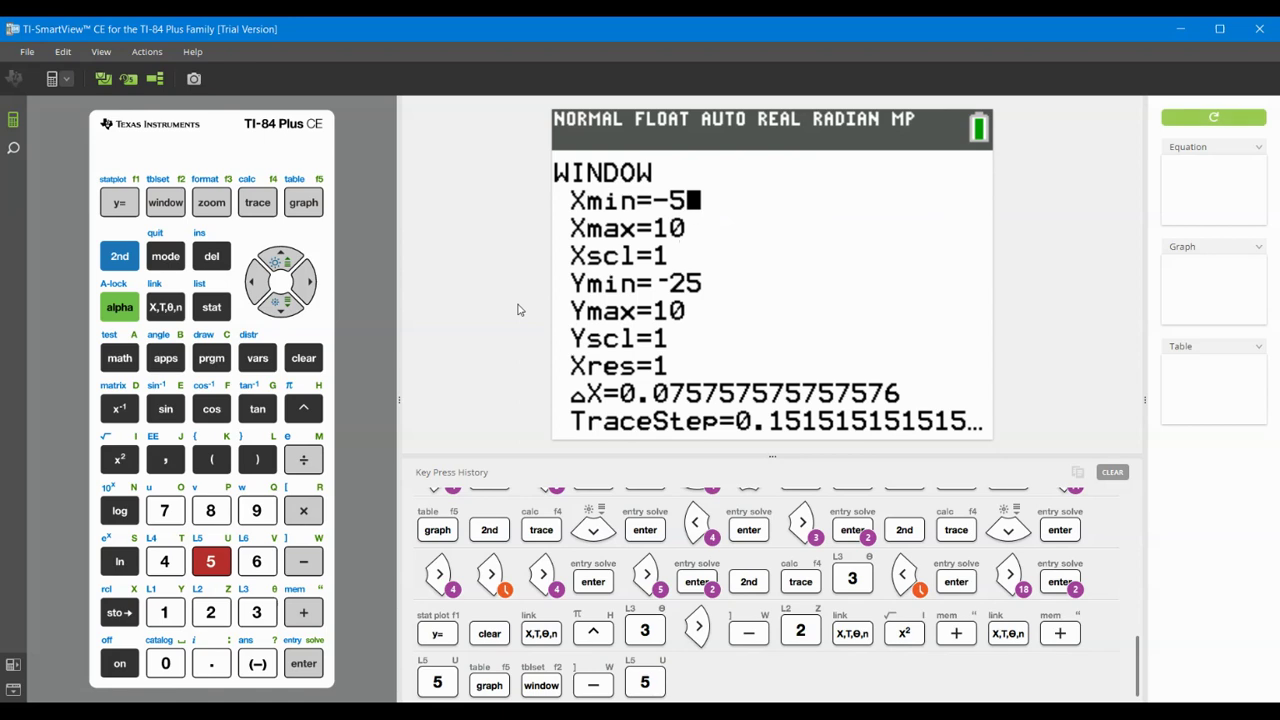
pyautogui.press('Return')
pyautogui.press('Return')
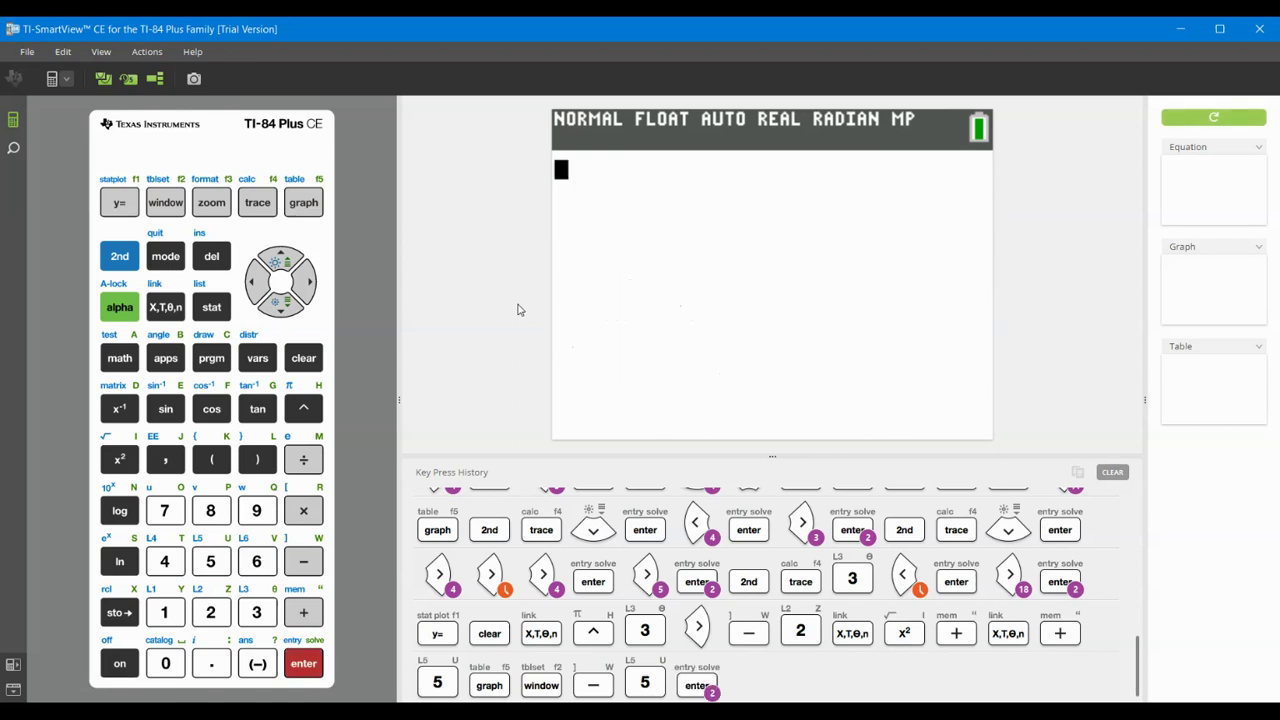
pyautogui.click(165, 203)
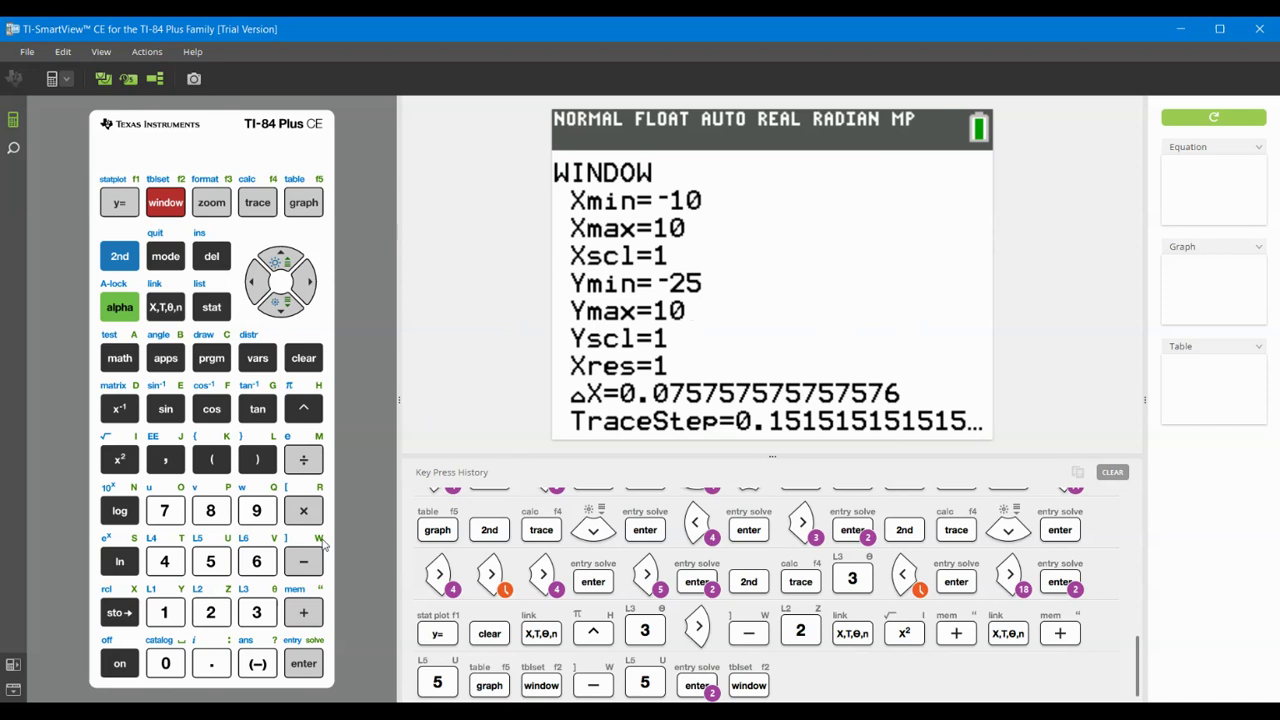
# - Set Xmin to −5 with the negative key and Xmax to 5
pyautogui.click(266, 659)
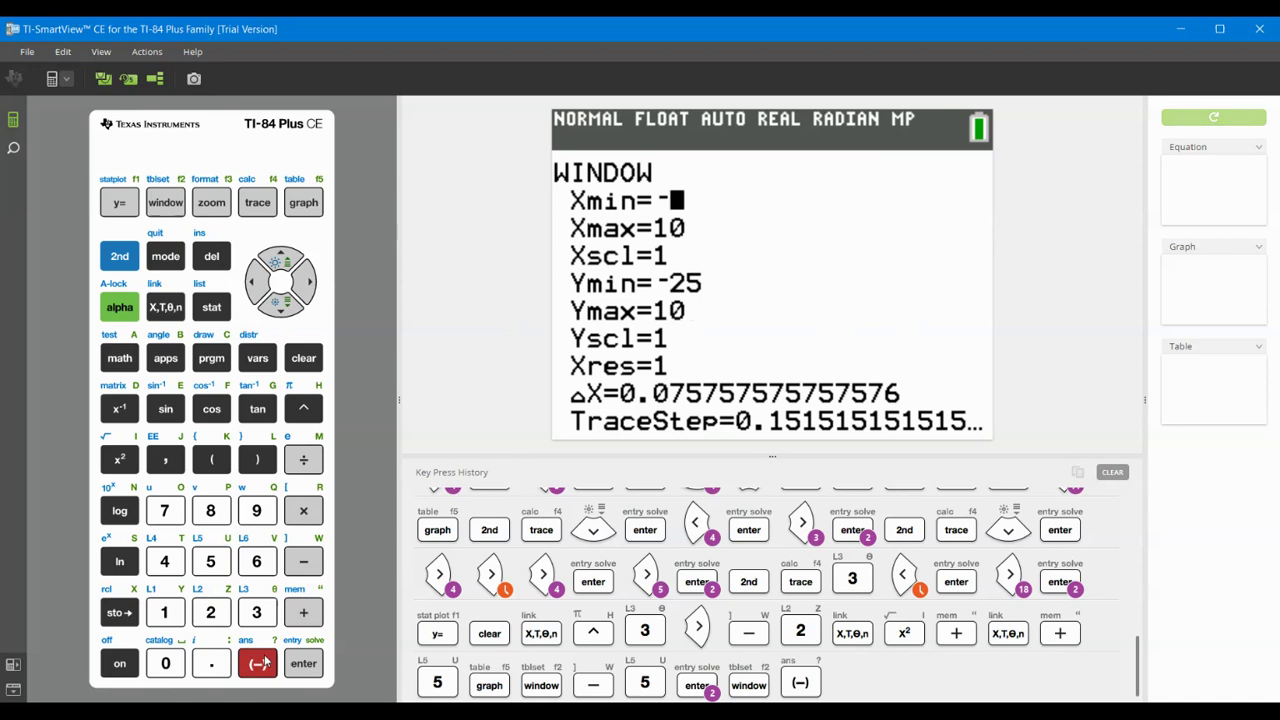
pyautogui.click(210, 566)
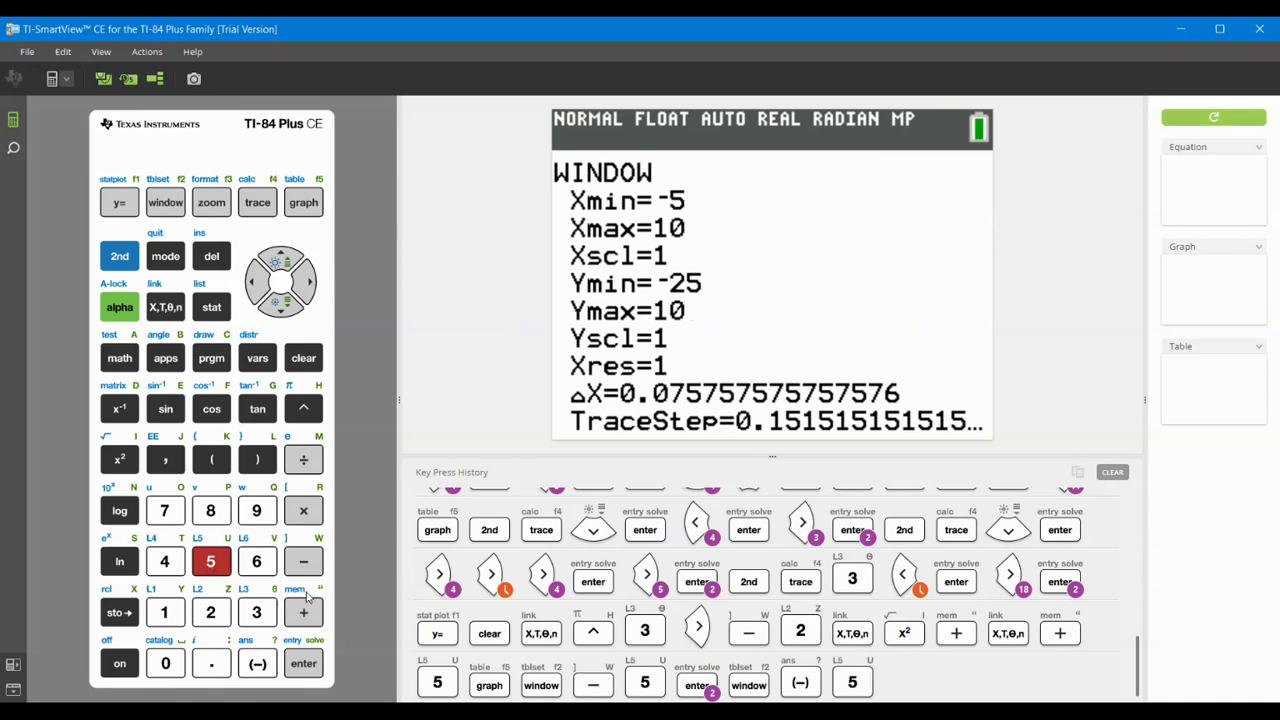
pyautogui.click(305, 668)
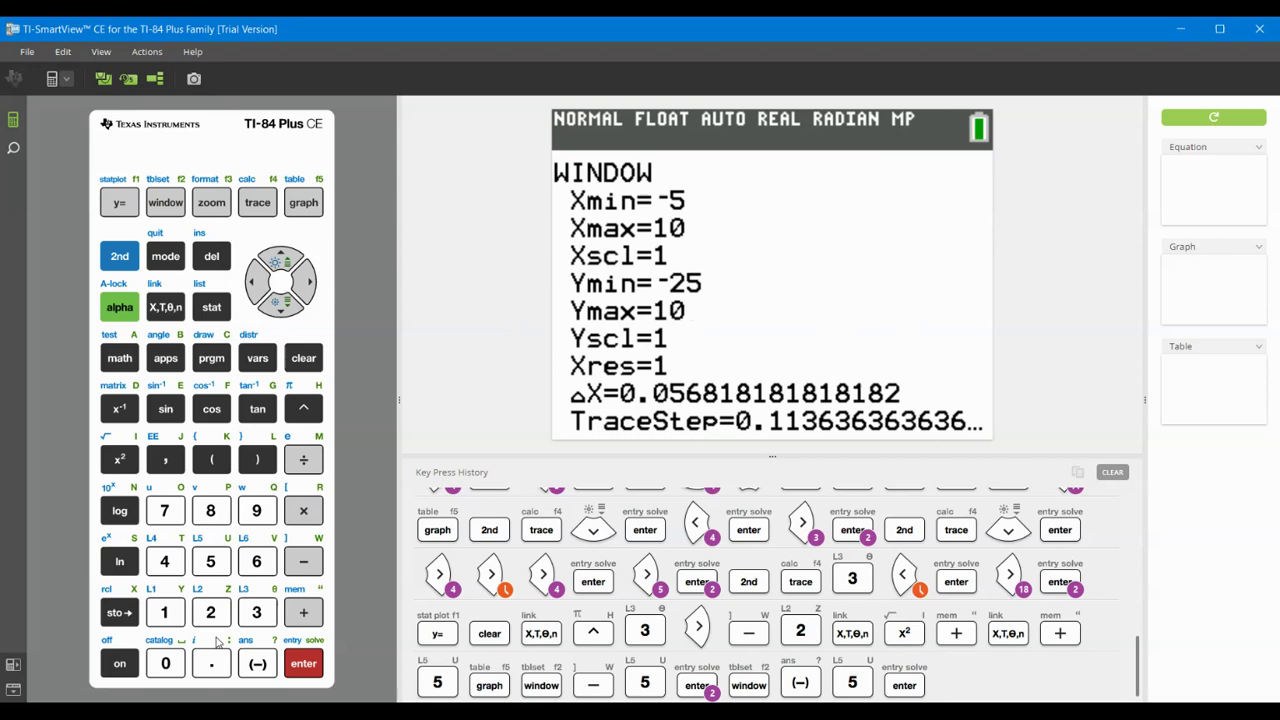
pyautogui.click(210, 562)
pyautogui.click(305, 670)
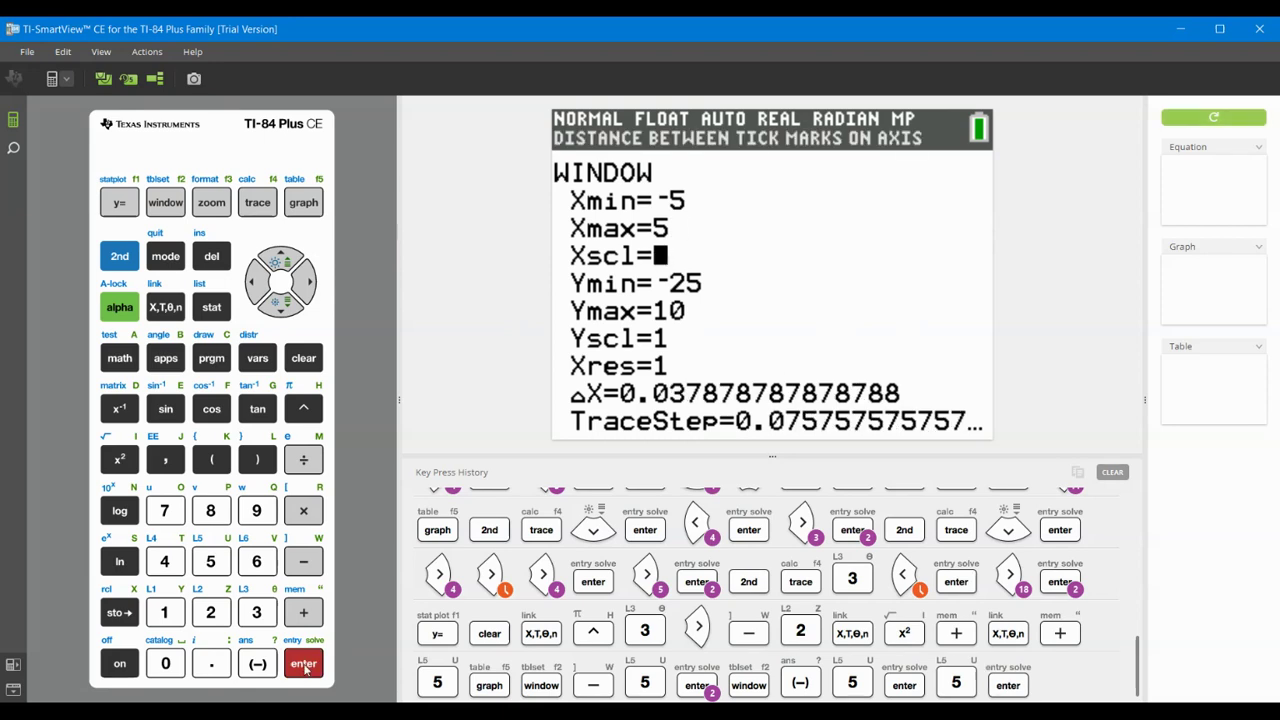
# - Set Ymin to −5 and redraw the cubic in the new window
pyautogui.press('Down')
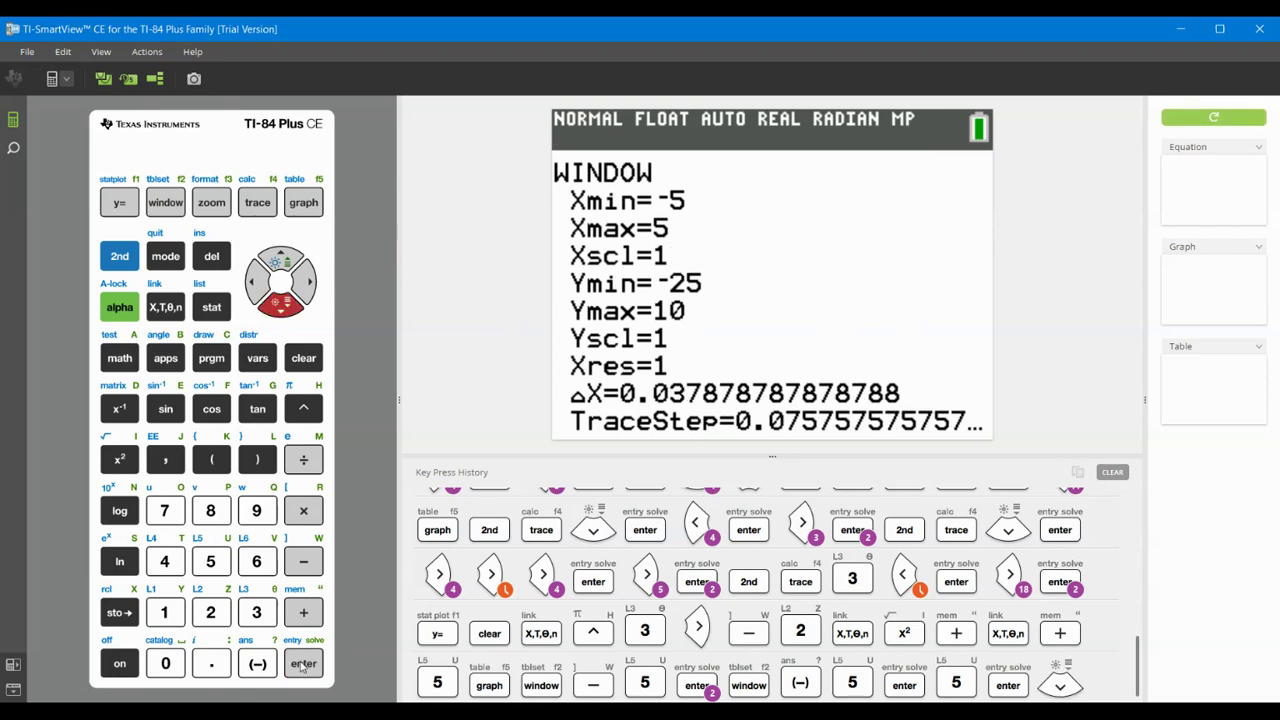
pyautogui.click(250, 670)
pyautogui.click(212, 566)
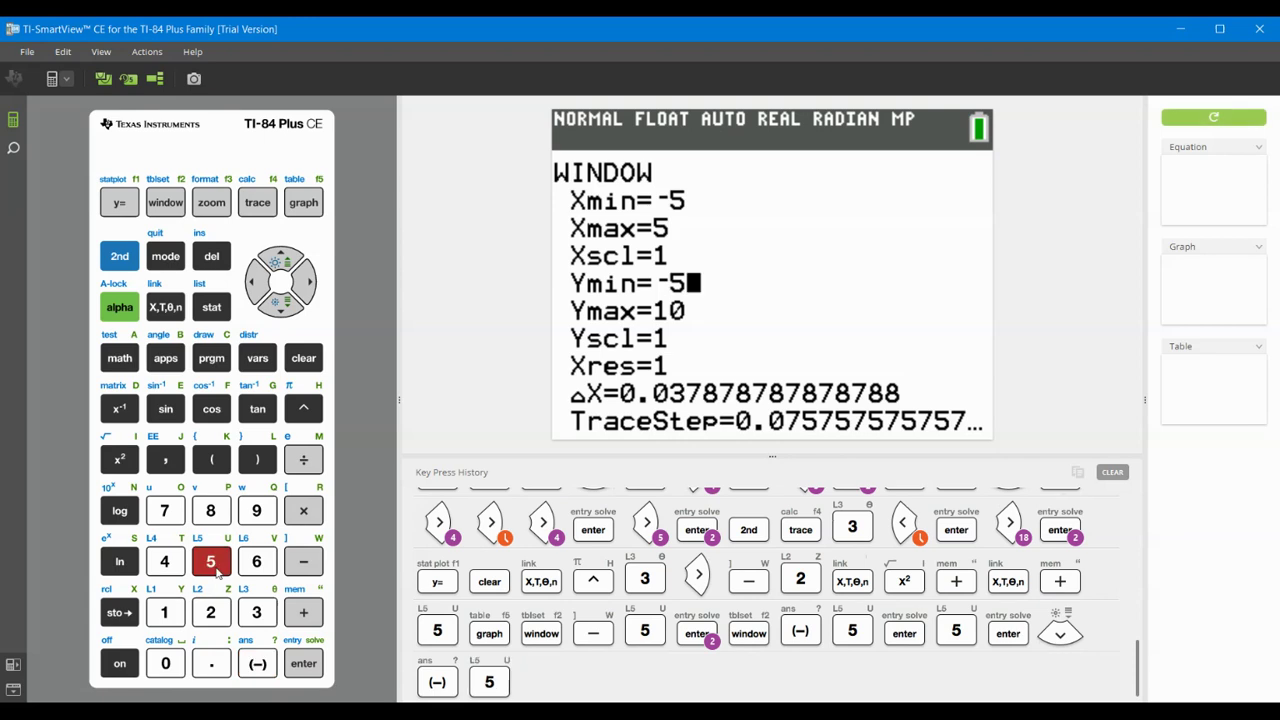
pyautogui.click(301, 661)
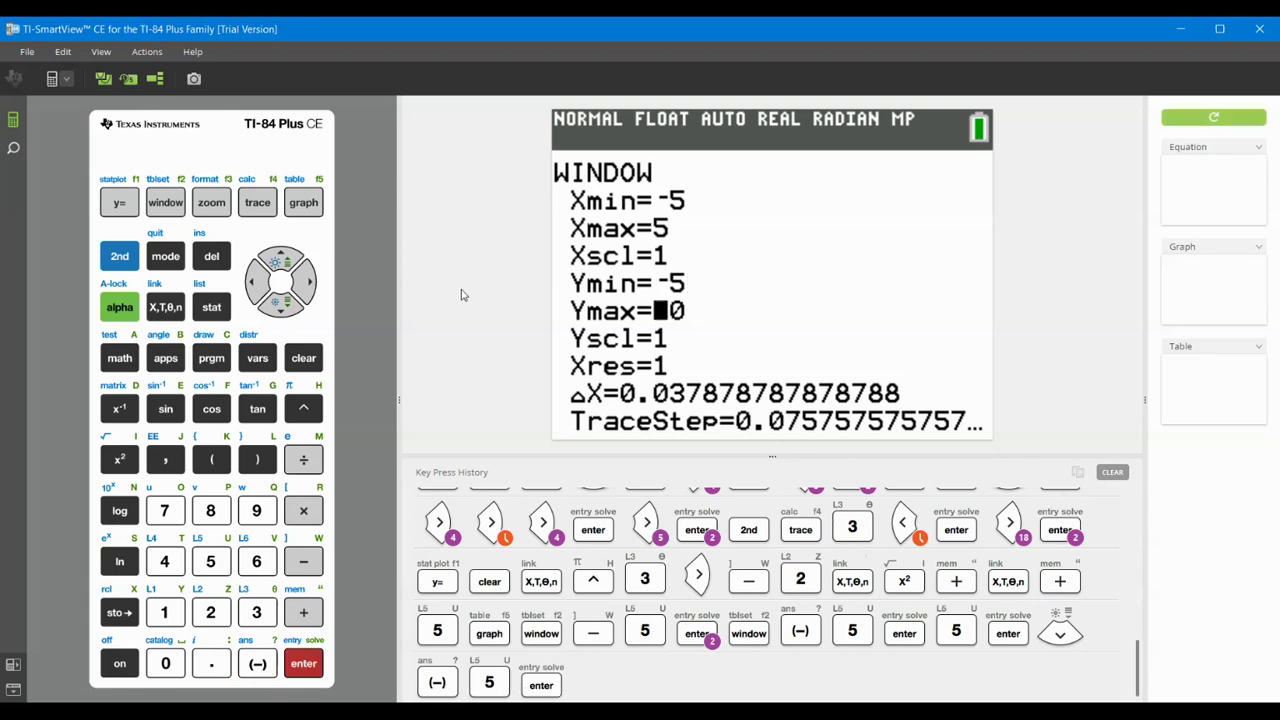
pyautogui.click(307, 209)
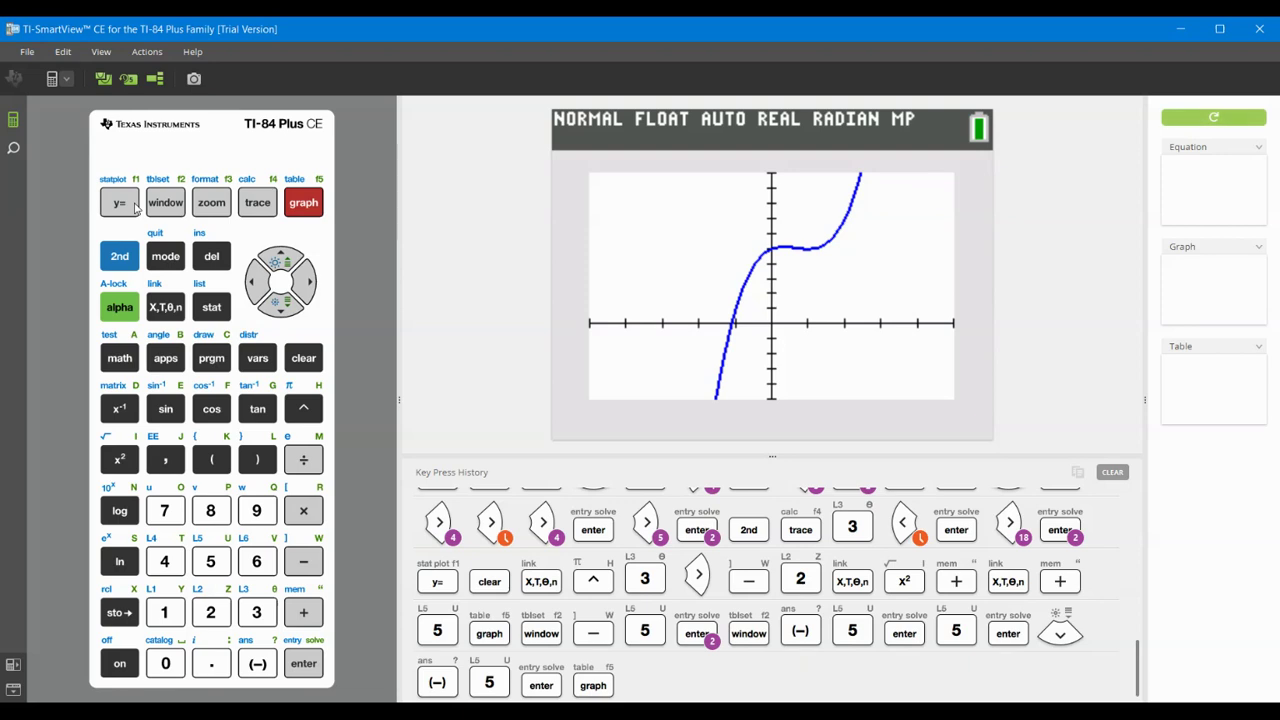
# - Arm the 2nd modifier while the cubic stays graphed in the −5 to 5 window
pyautogui.click(120, 257)
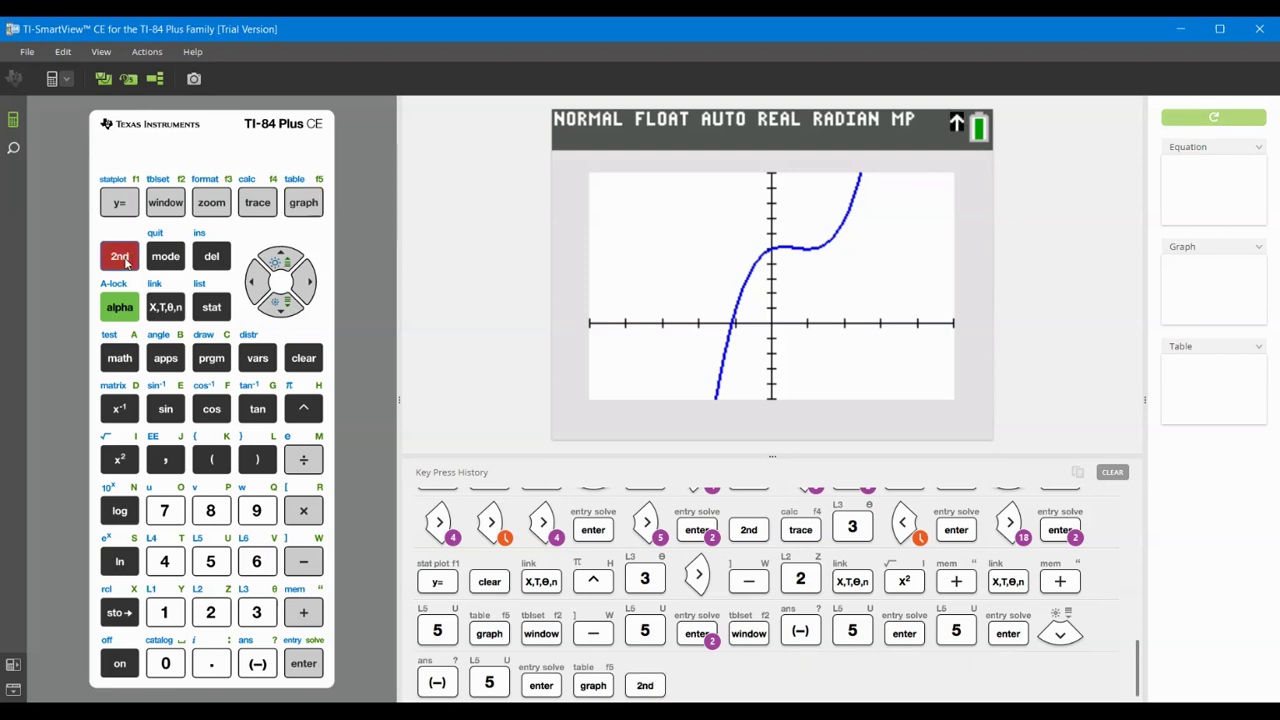
# - Evaluate Y1 at X=2 with CALC value, marking the point Y=7
pyautogui.click(266, 204)
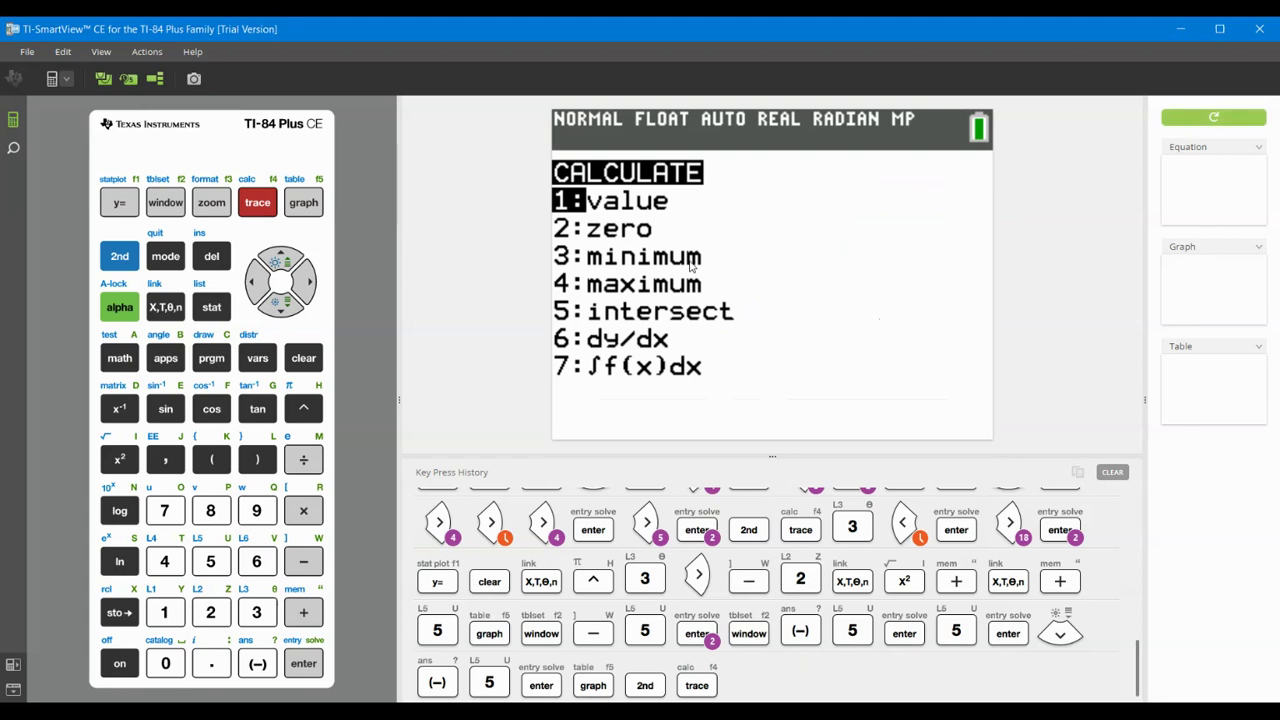
pyautogui.press('Return')
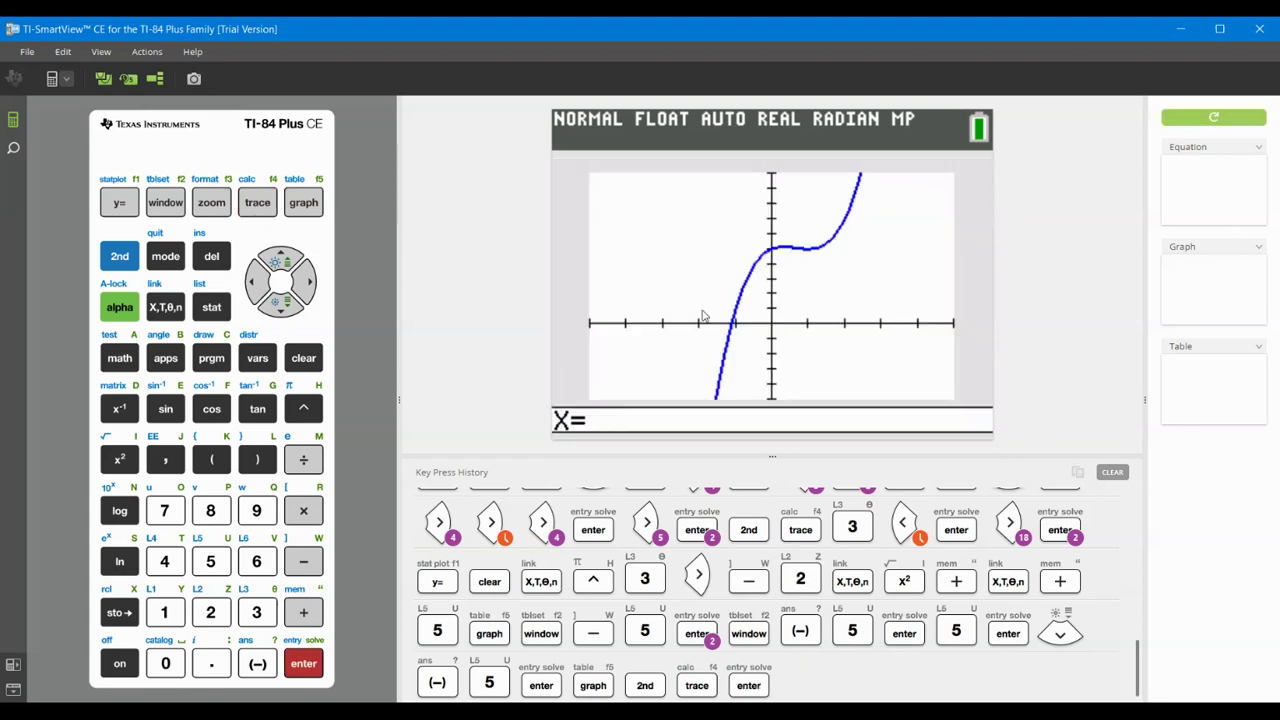
pyautogui.write('2')
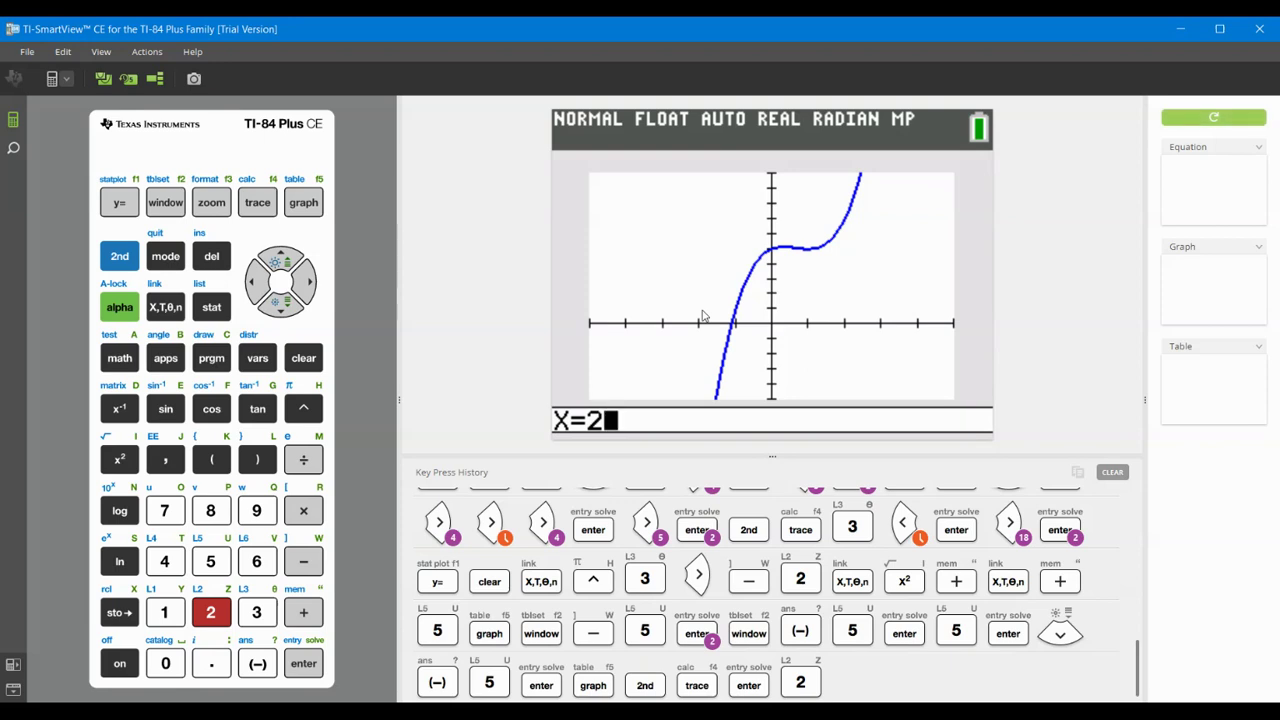
pyautogui.press('Return')
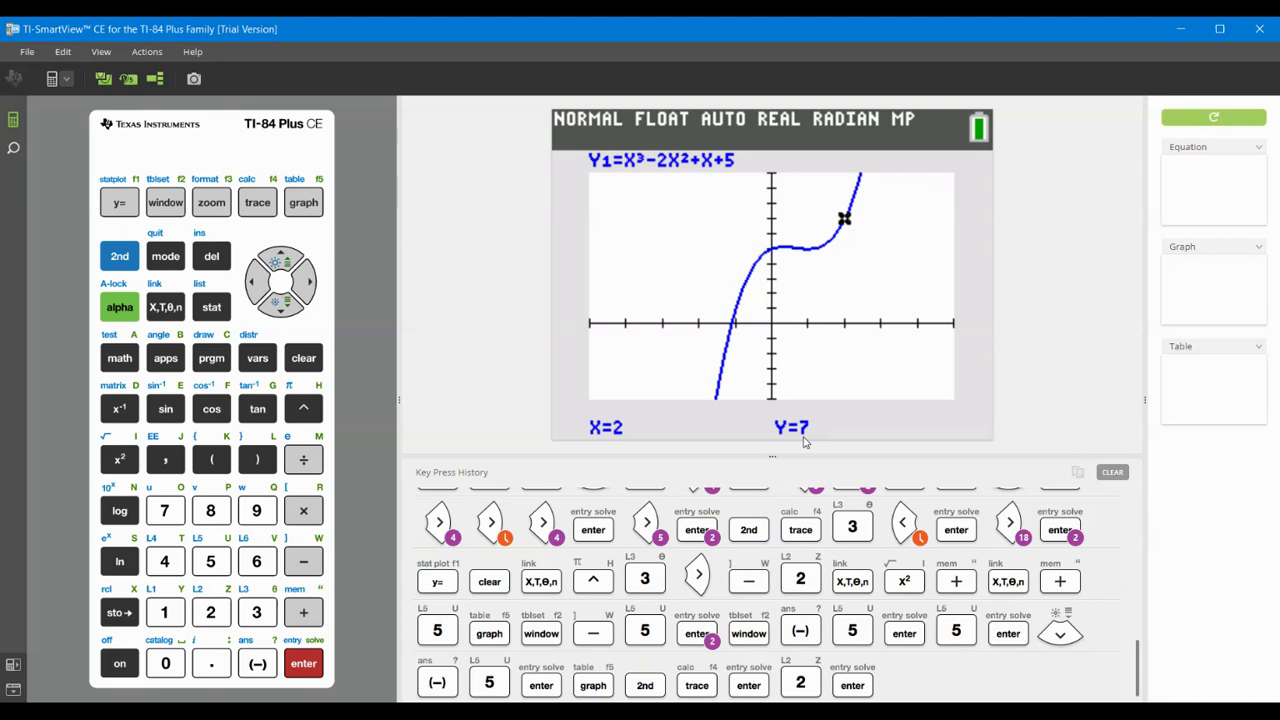
# - Define Y2=2 and graph the horizontal line together with the cubic
pyautogui.click(120, 203)
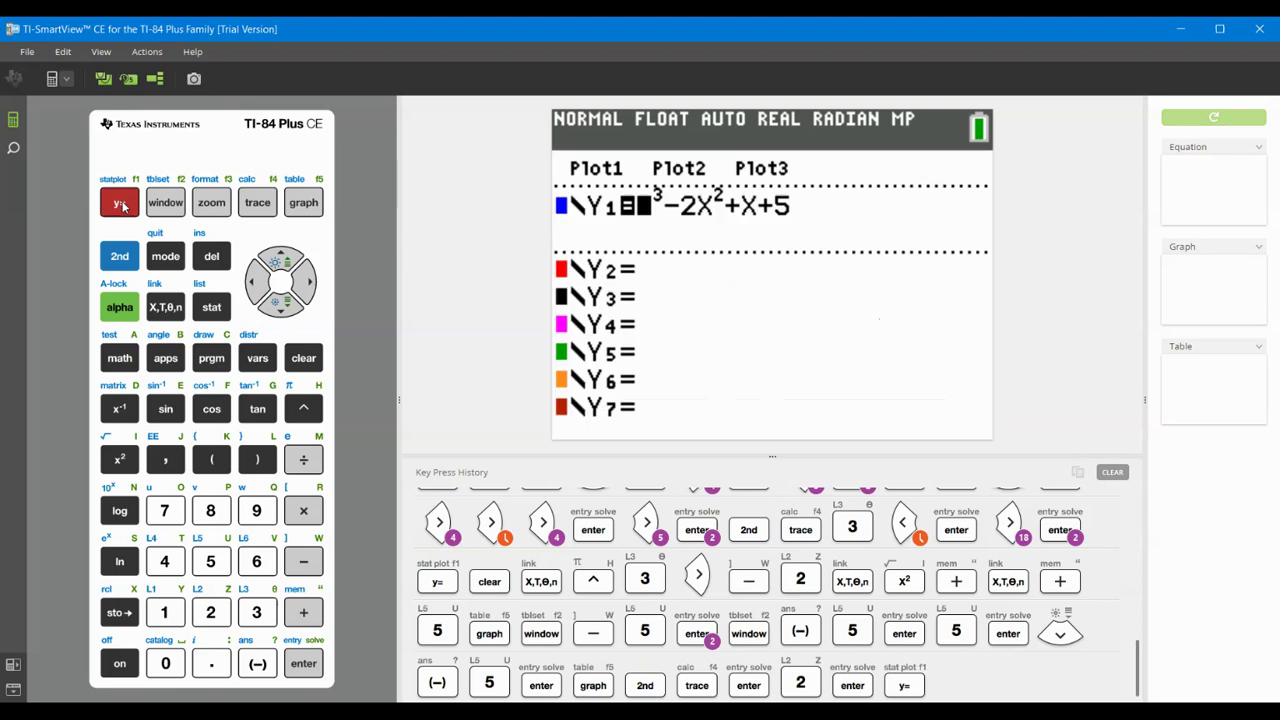
pyautogui.press('Return')
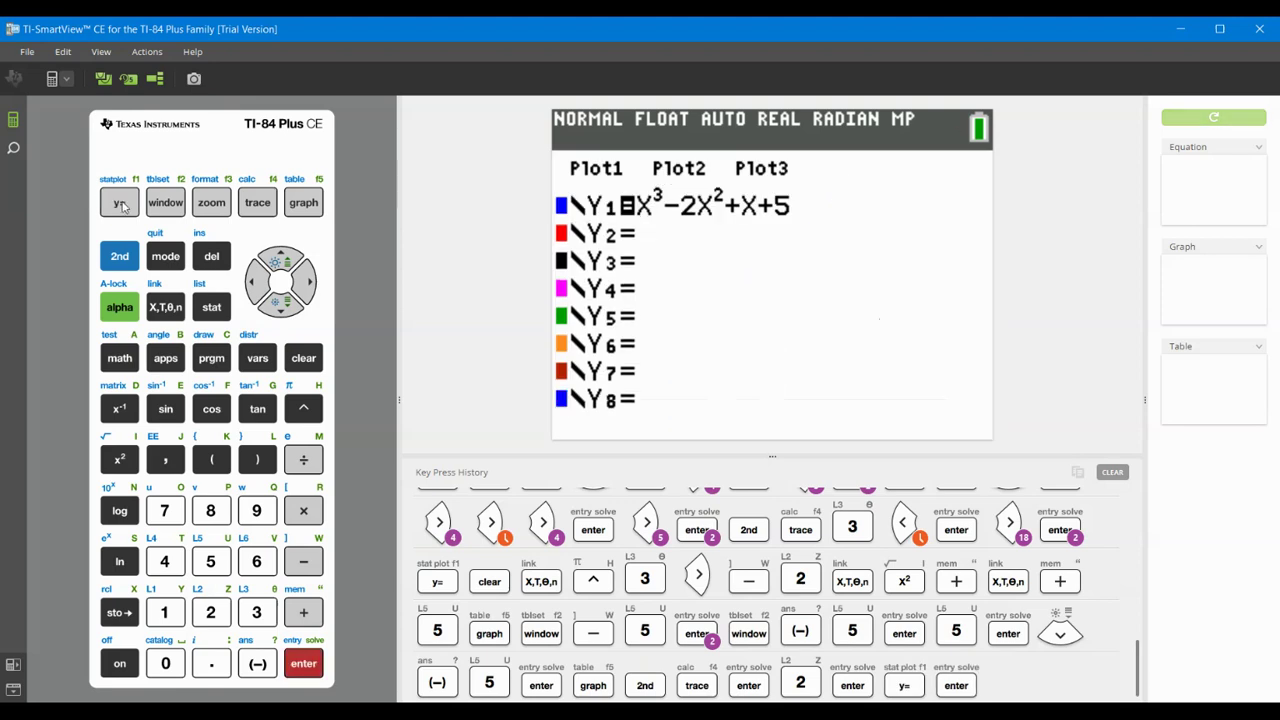
pyautogui.write('2')
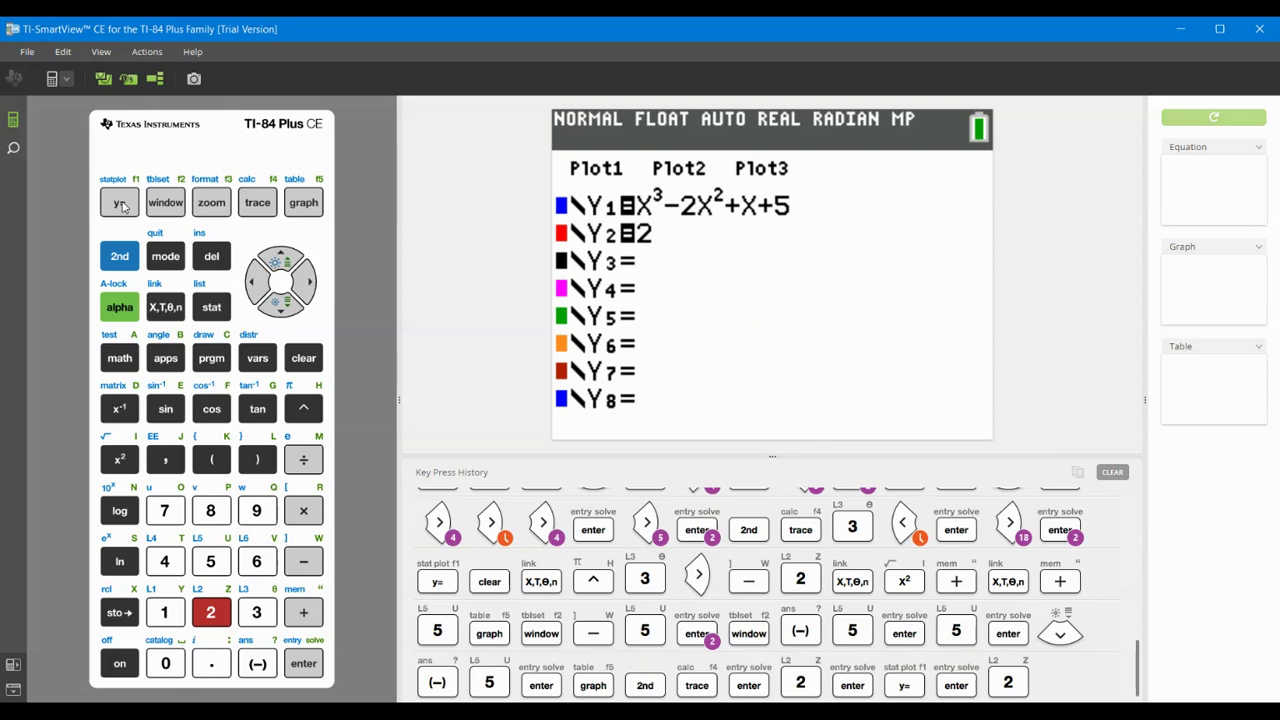
pyautogui.click(306, 205)
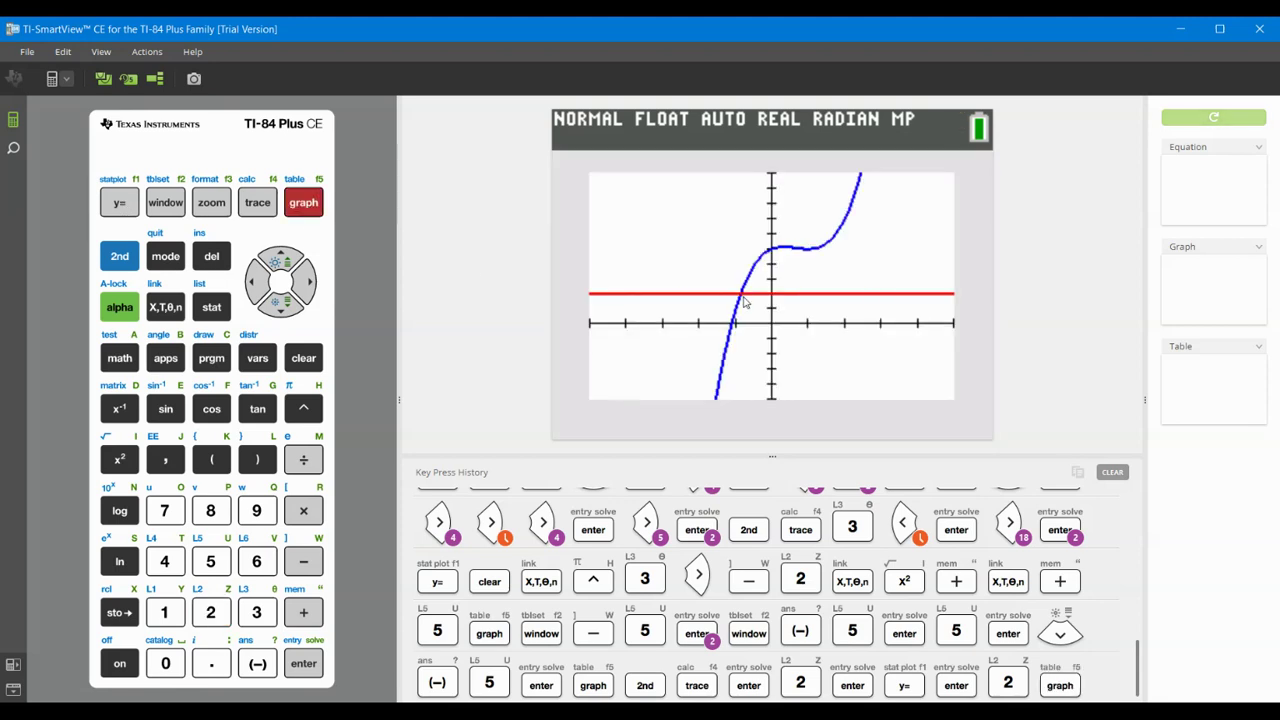
# - Find where Y1 crosses Y2=2 using CALC intersect: X≈−0.863707, Y=2
pyautogui.click(136, 257)
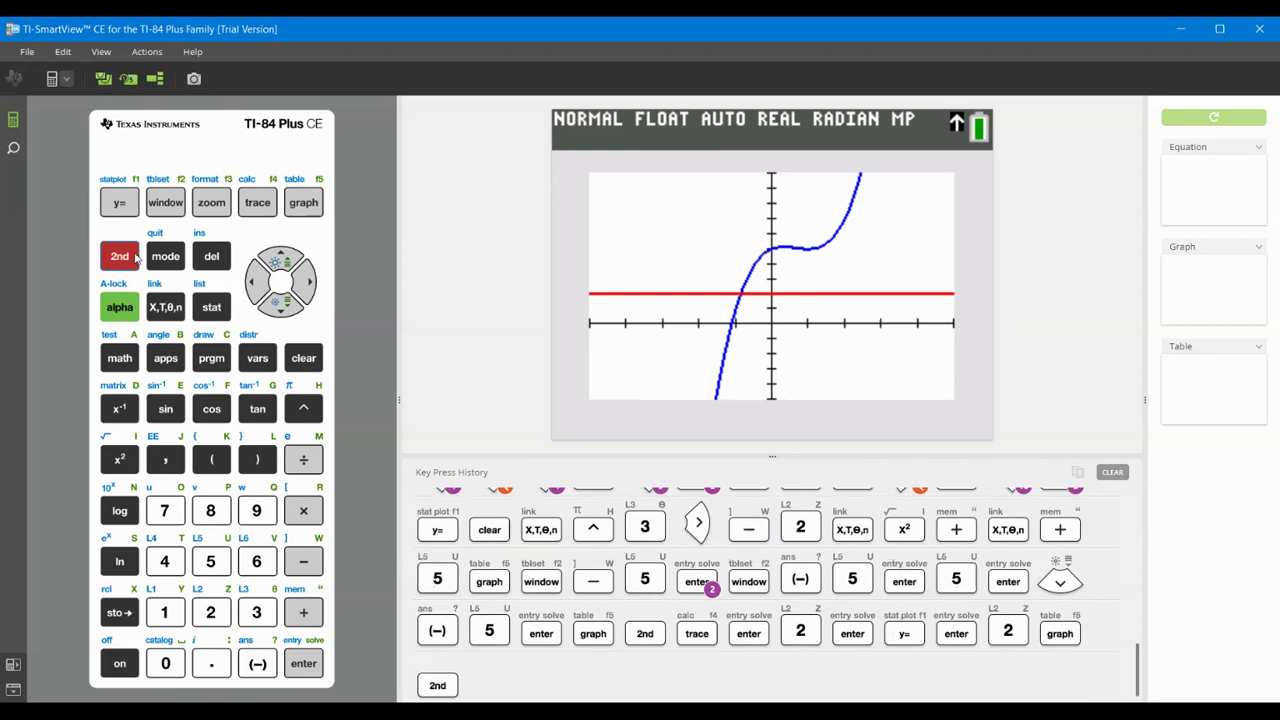
pyautogui.click(259, 203)
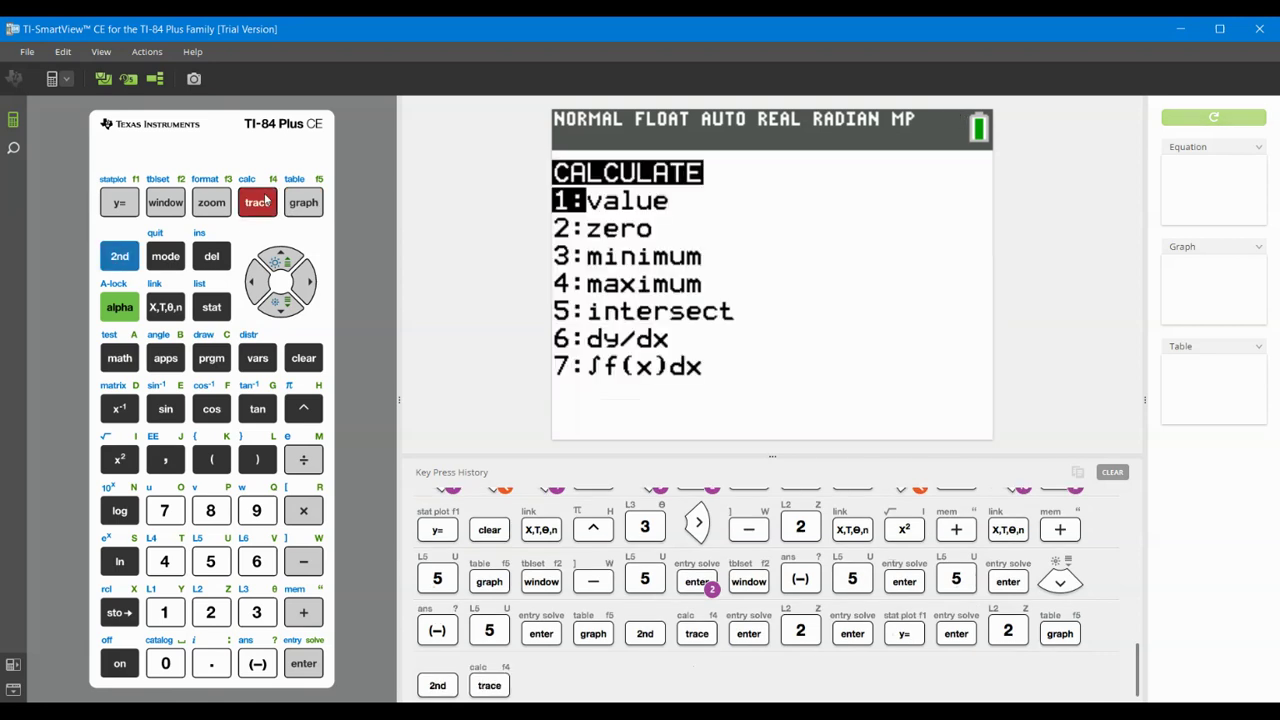
pyautogui.press('Down')
pyautogui.press('Down')
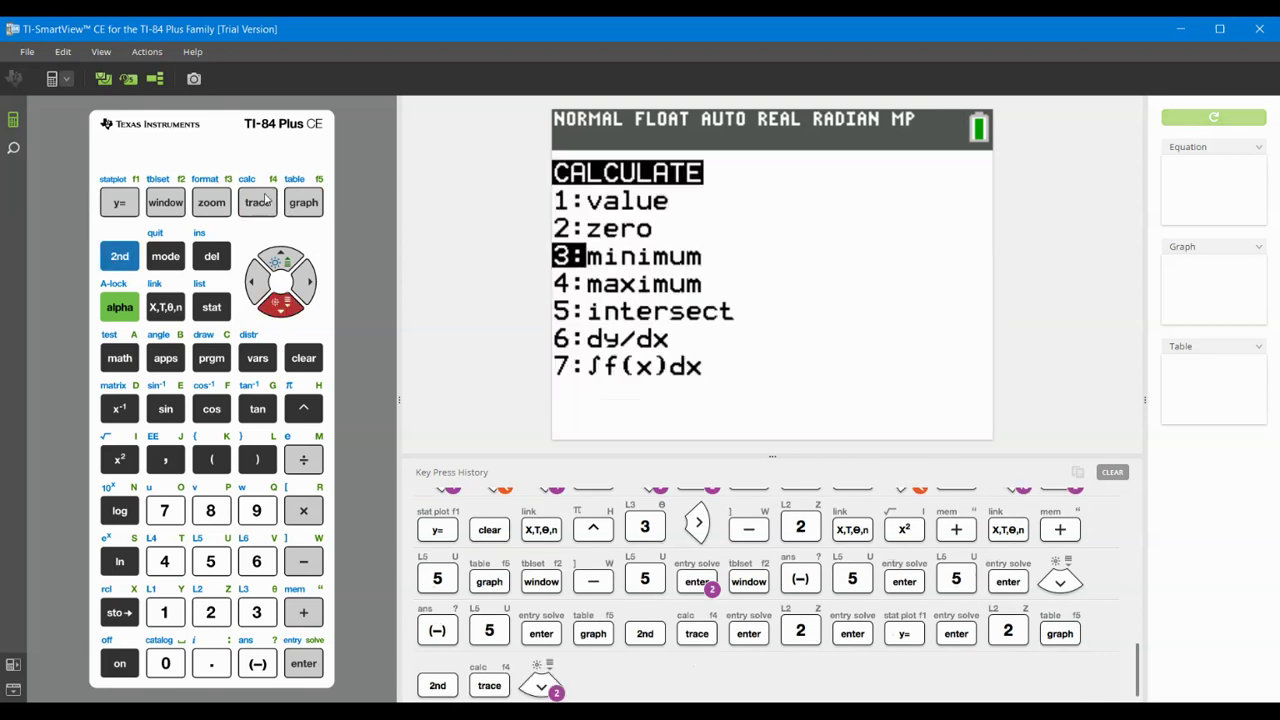
pyautogui.press('Down')
pyautogui.press('Down')
pyautogui.press('Return')
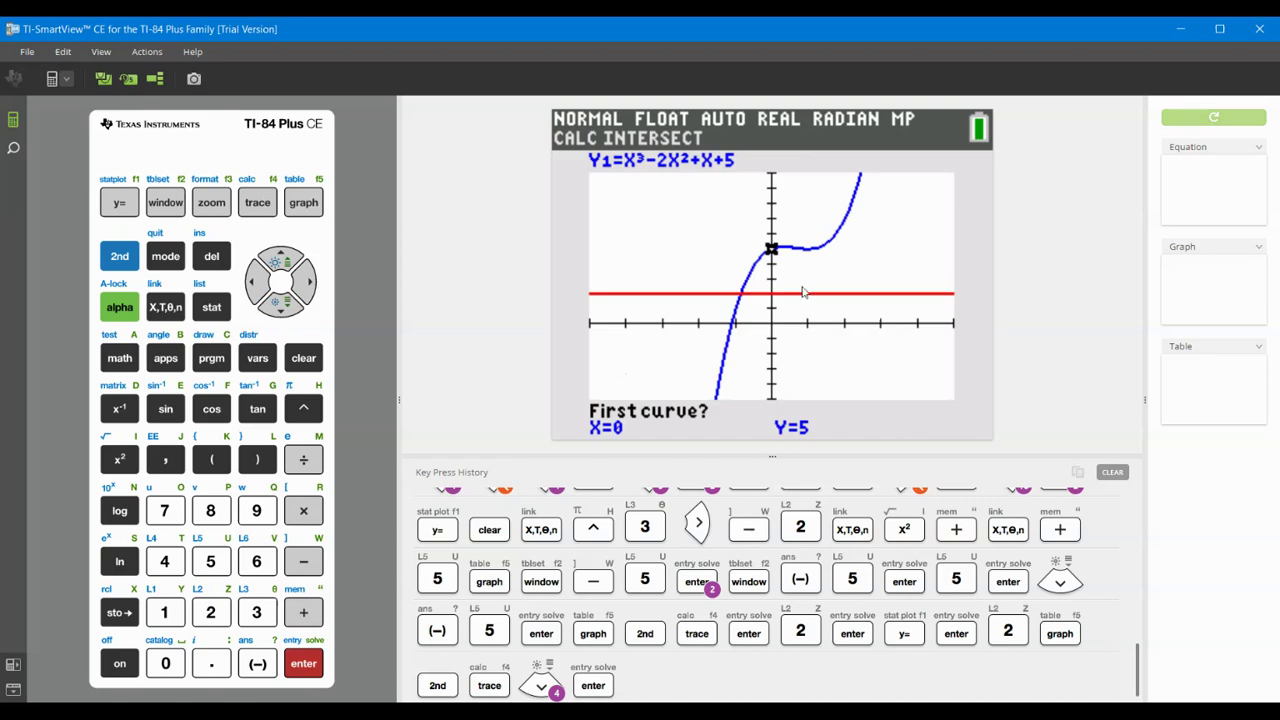
pyautogui.press('Left')
pyautogui.press('Left')
pyautogui.press('Left')
pyautogui.press('Left')
pyautogui.press('Left')
pyautogui.press('Left')
pyautogui.press('Left')
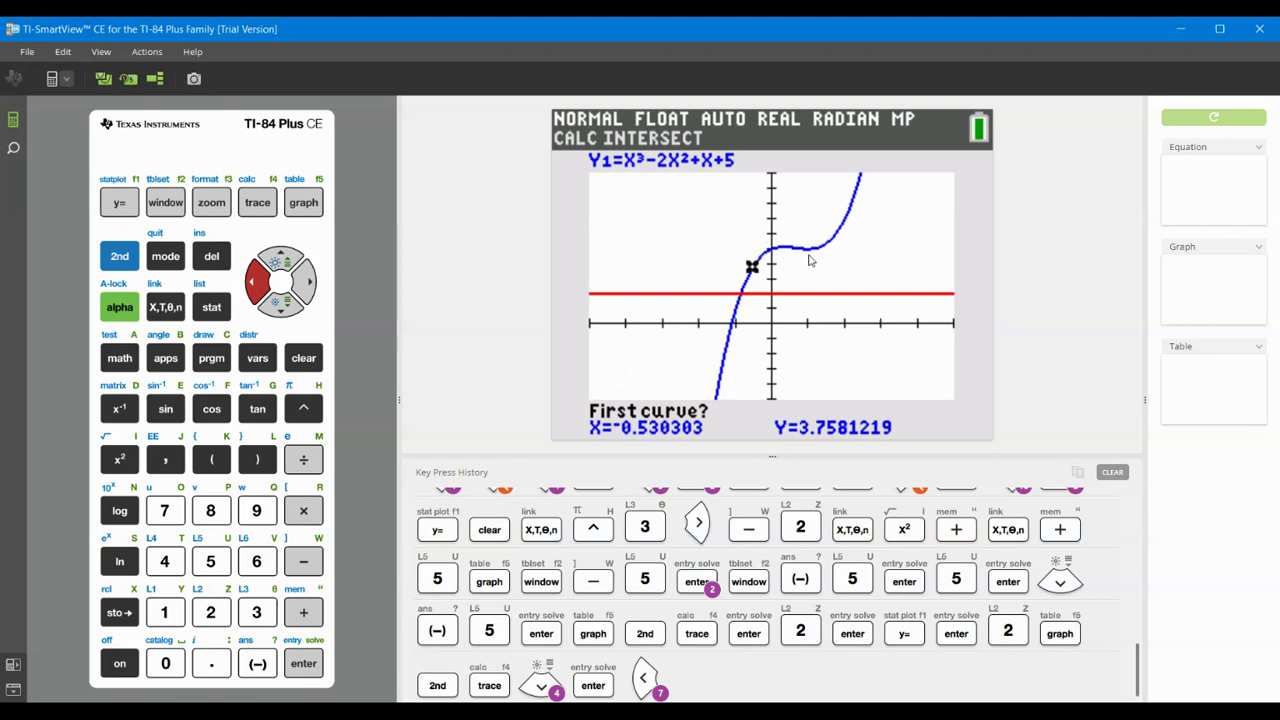
pyautogui.press('Return')
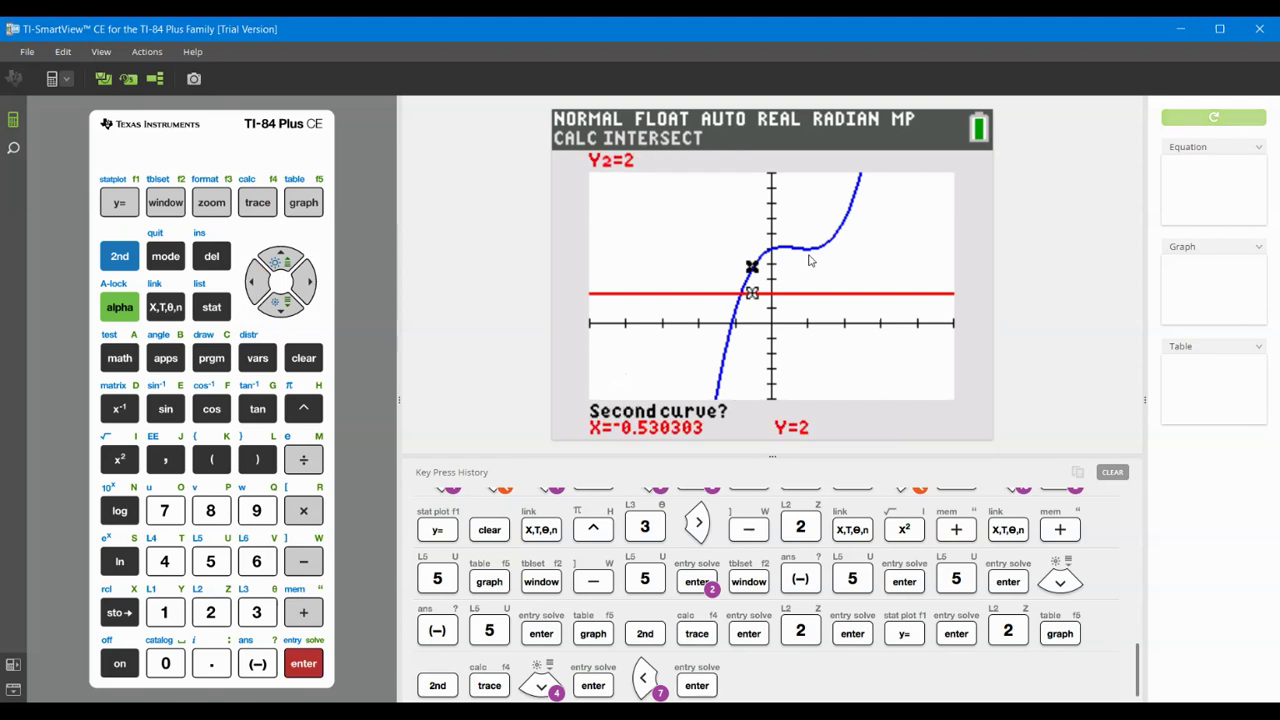
pyautogui.press('Return')
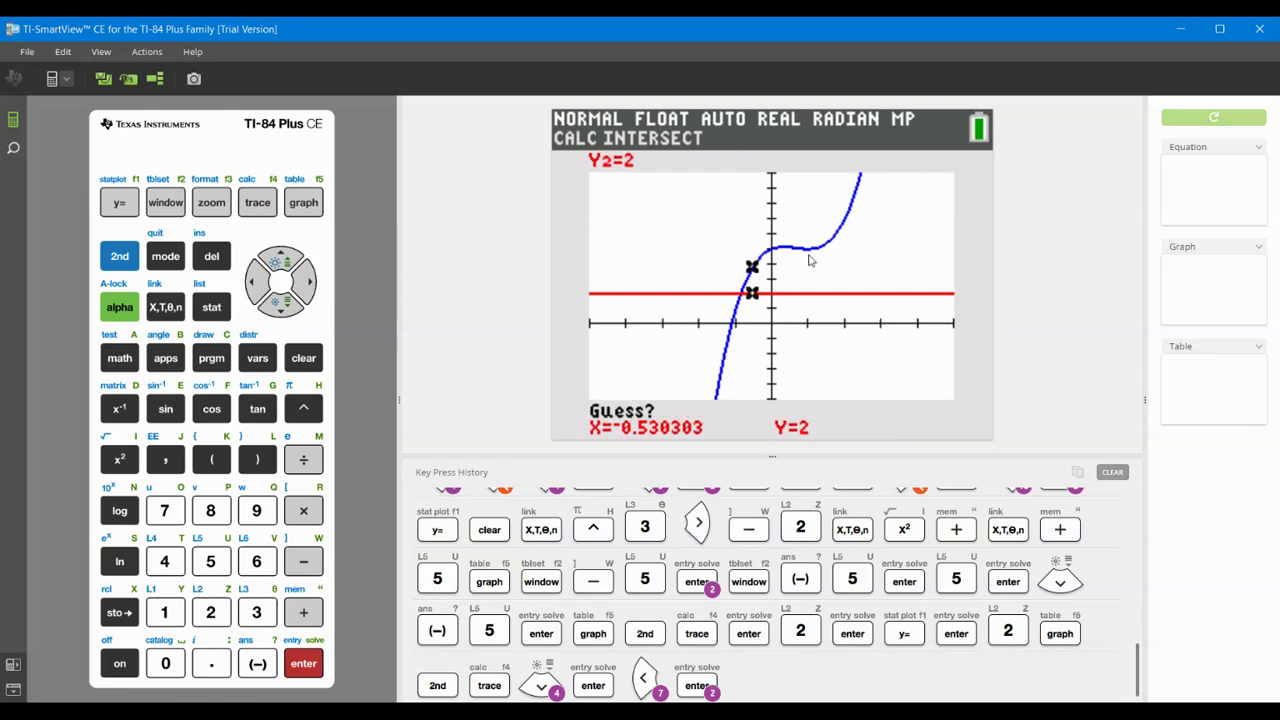
pyautogui.press('Return')
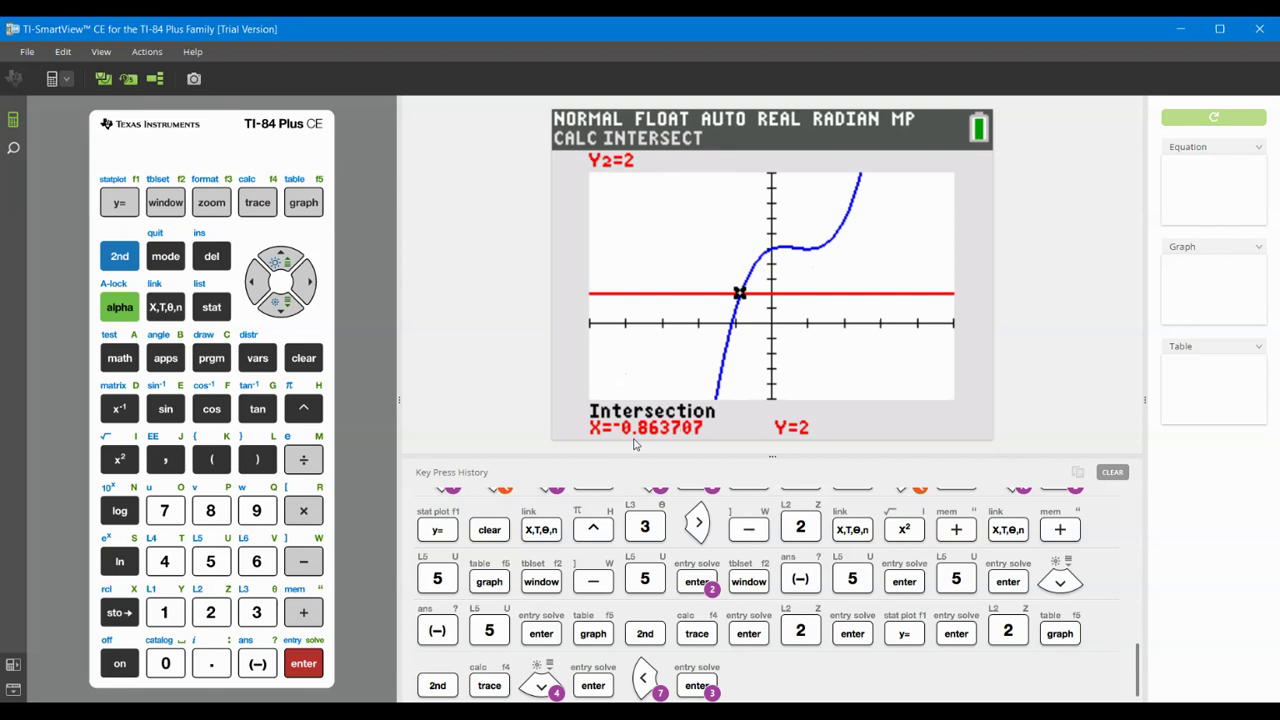